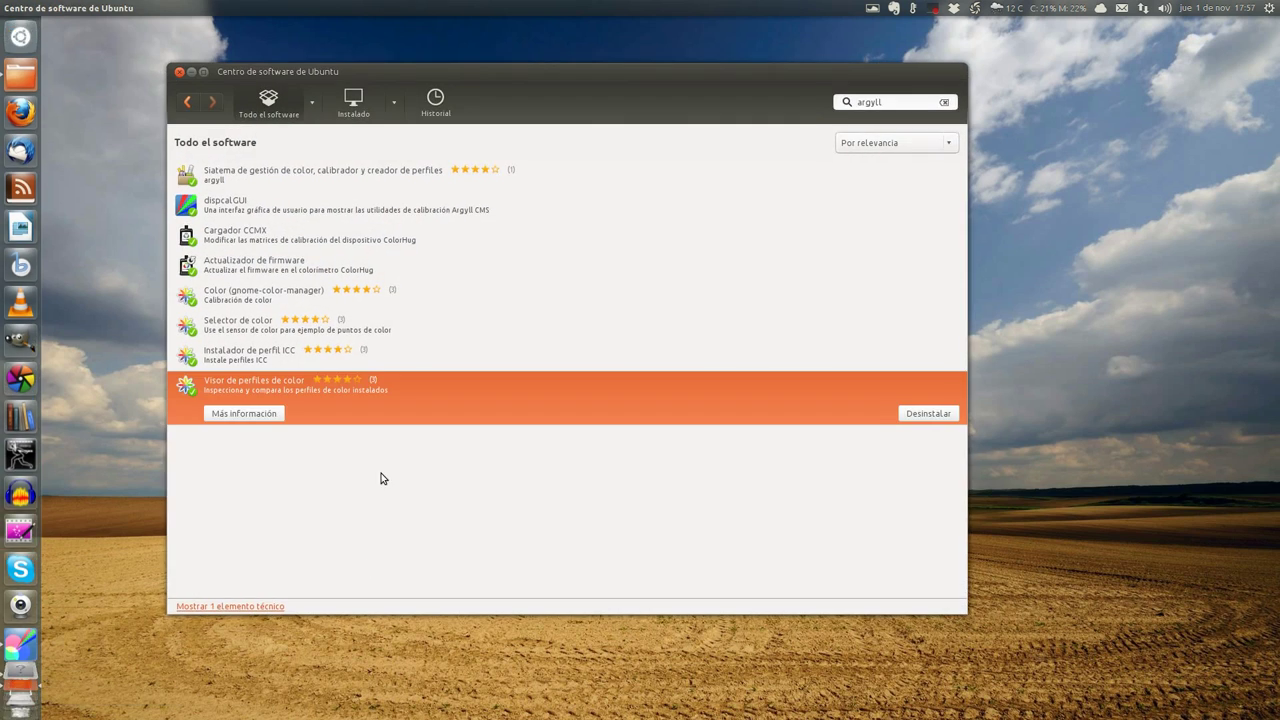
Step: Examine the argyll calibration system and dispcalGUI entries in the software results for argyll
double_click(930, 50)
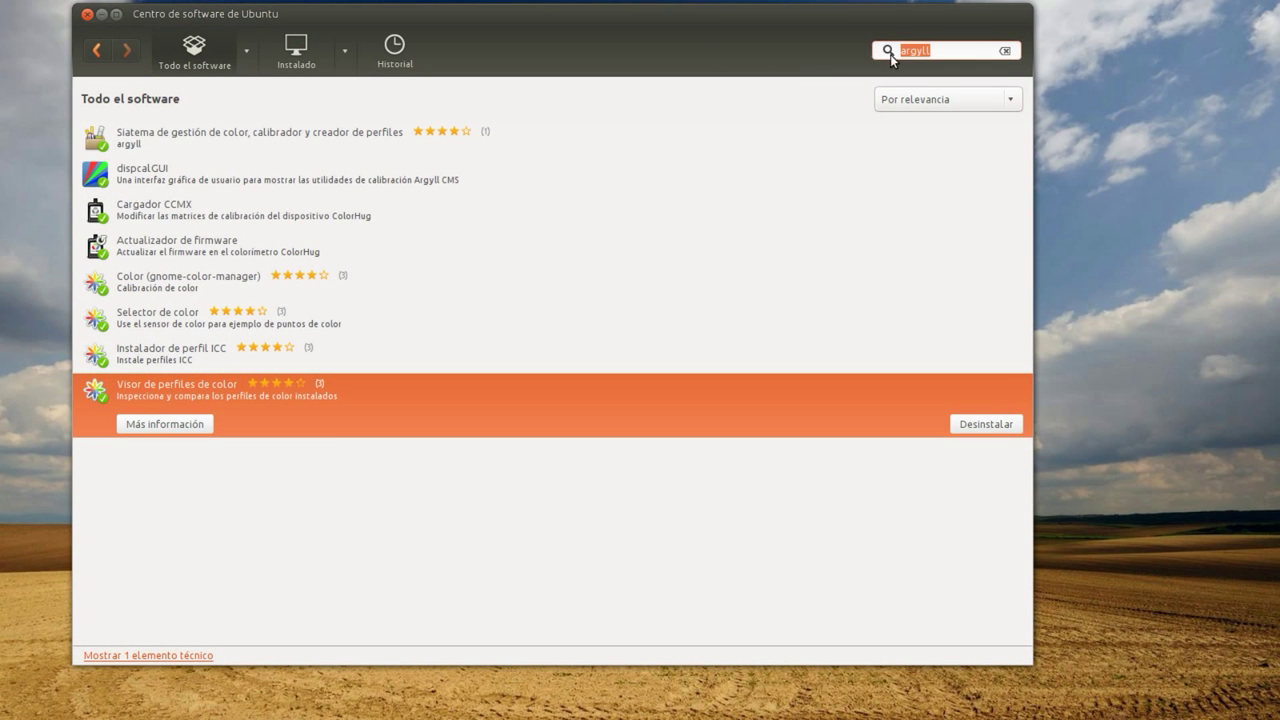
left_click(935, 50)
left_click(200, 142)
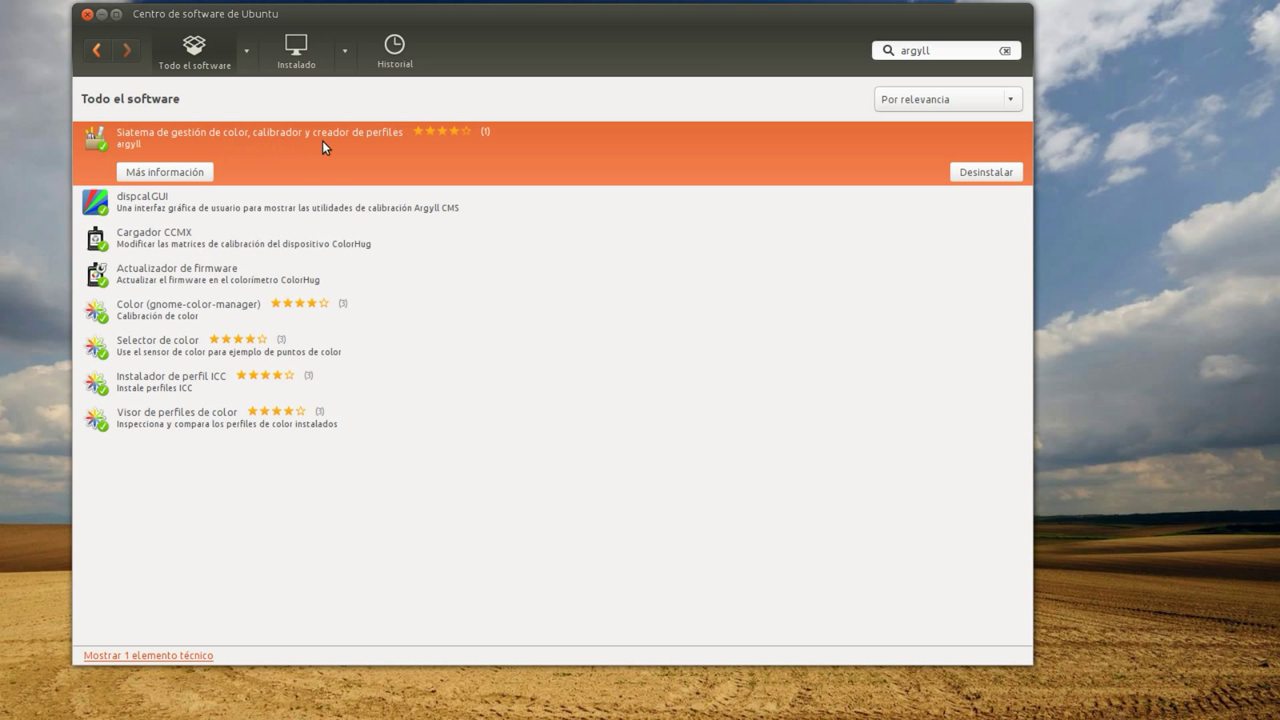
left_click(237, 210)
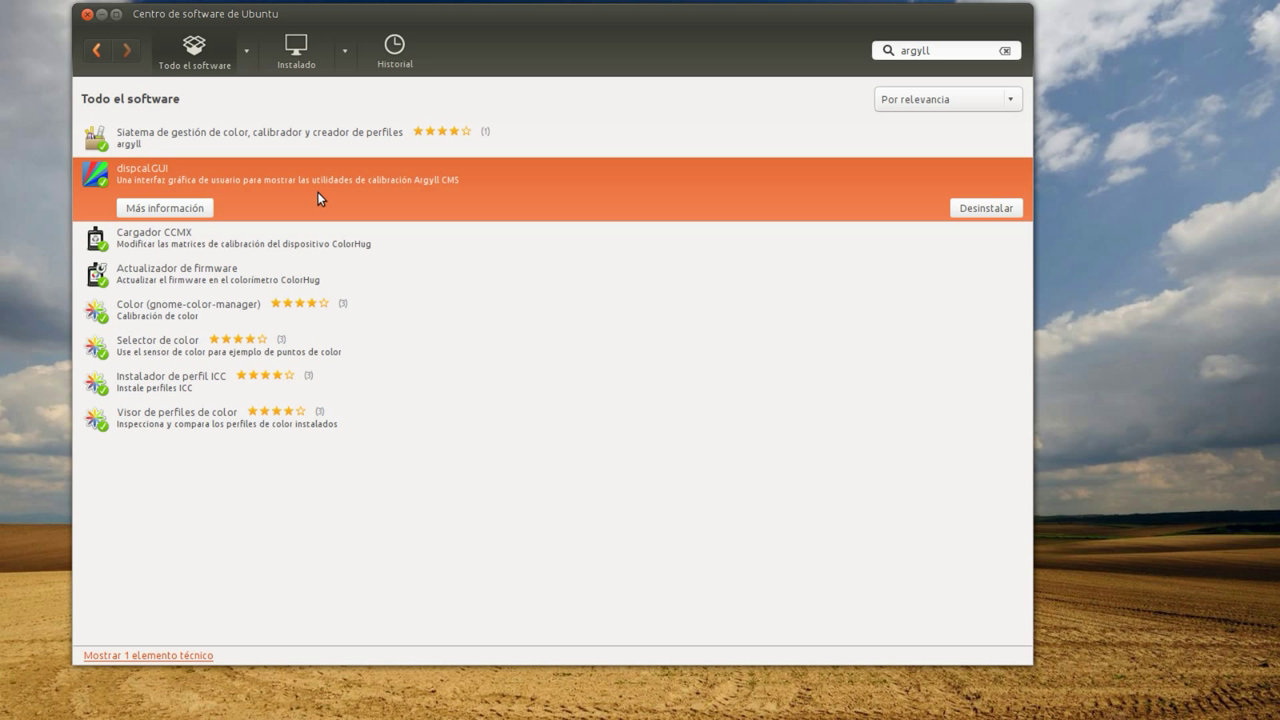
left_click(314, 128)
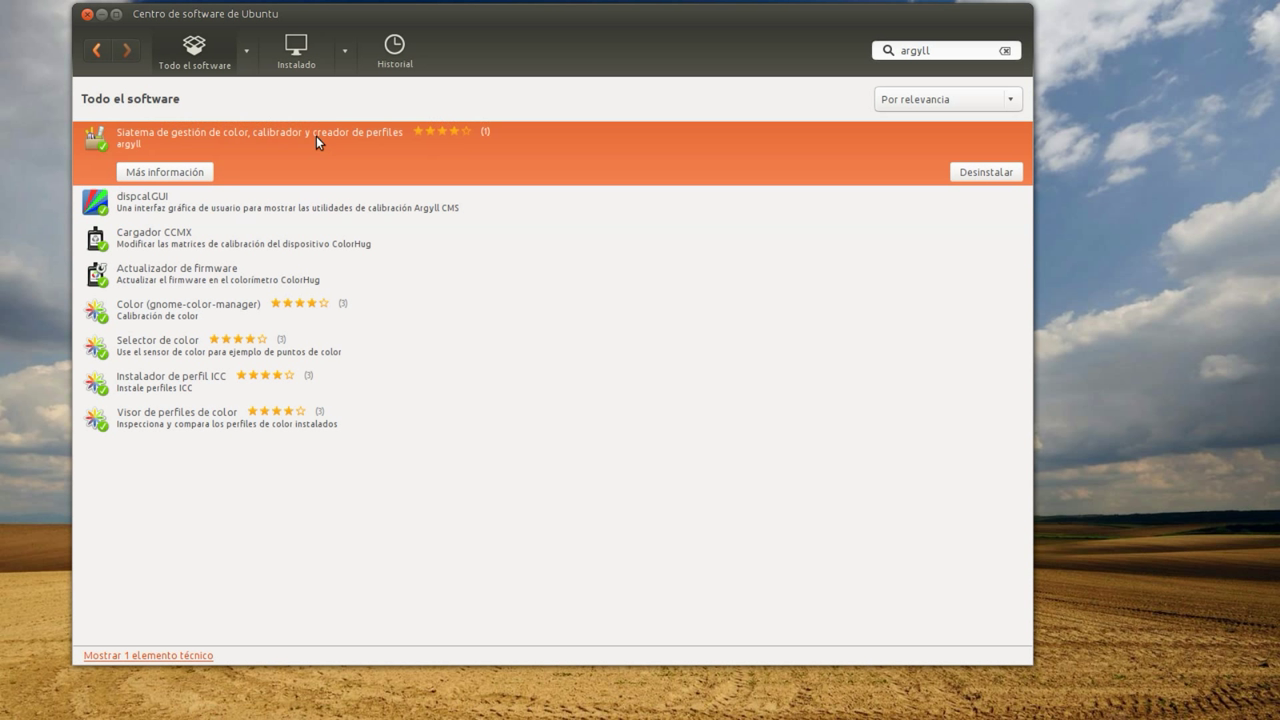
left_click(305, 214)
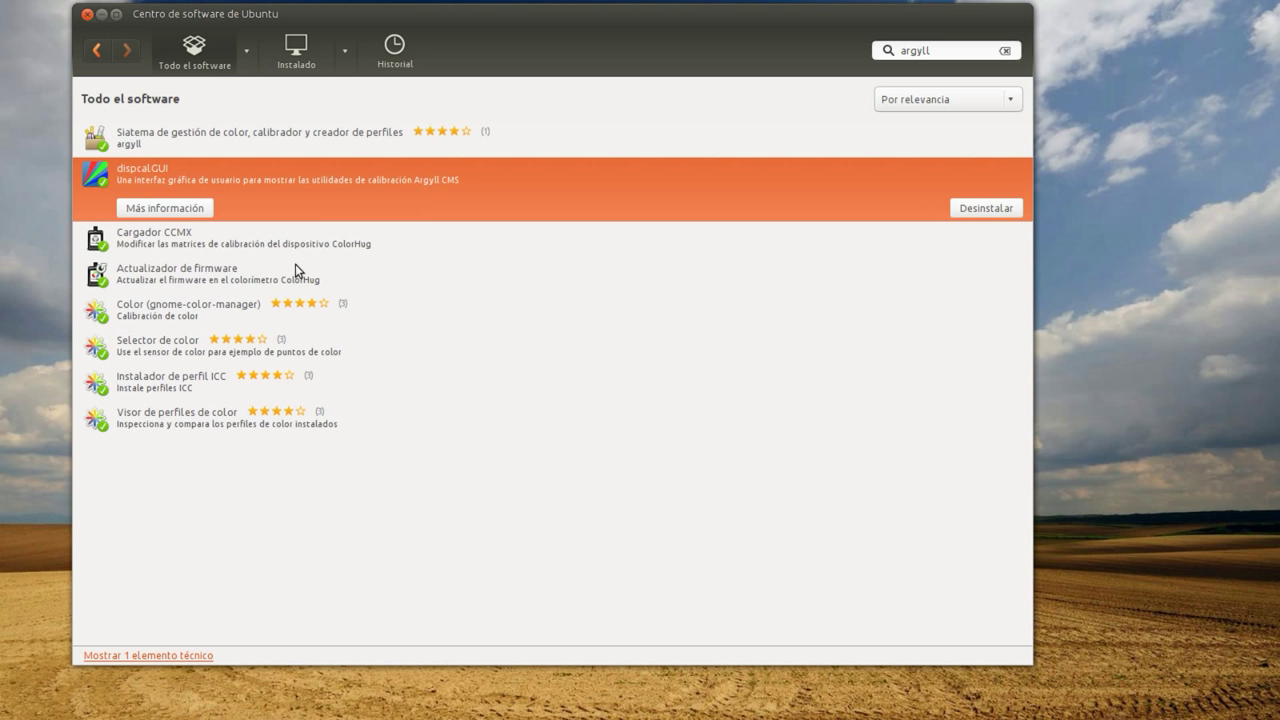
Step: Examine the ColorHug tools Cargador CCMX and Actualizador de firmware in the software results
left_click(316, 254)
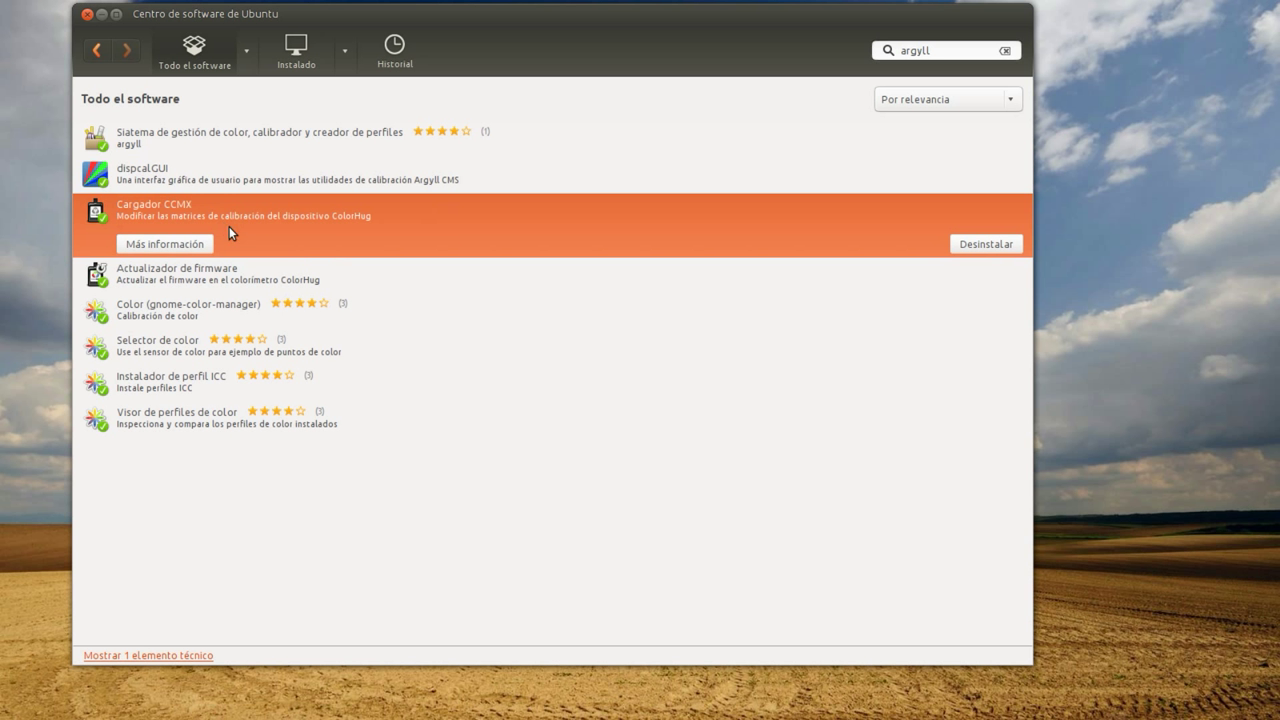
left_click(285, 272)
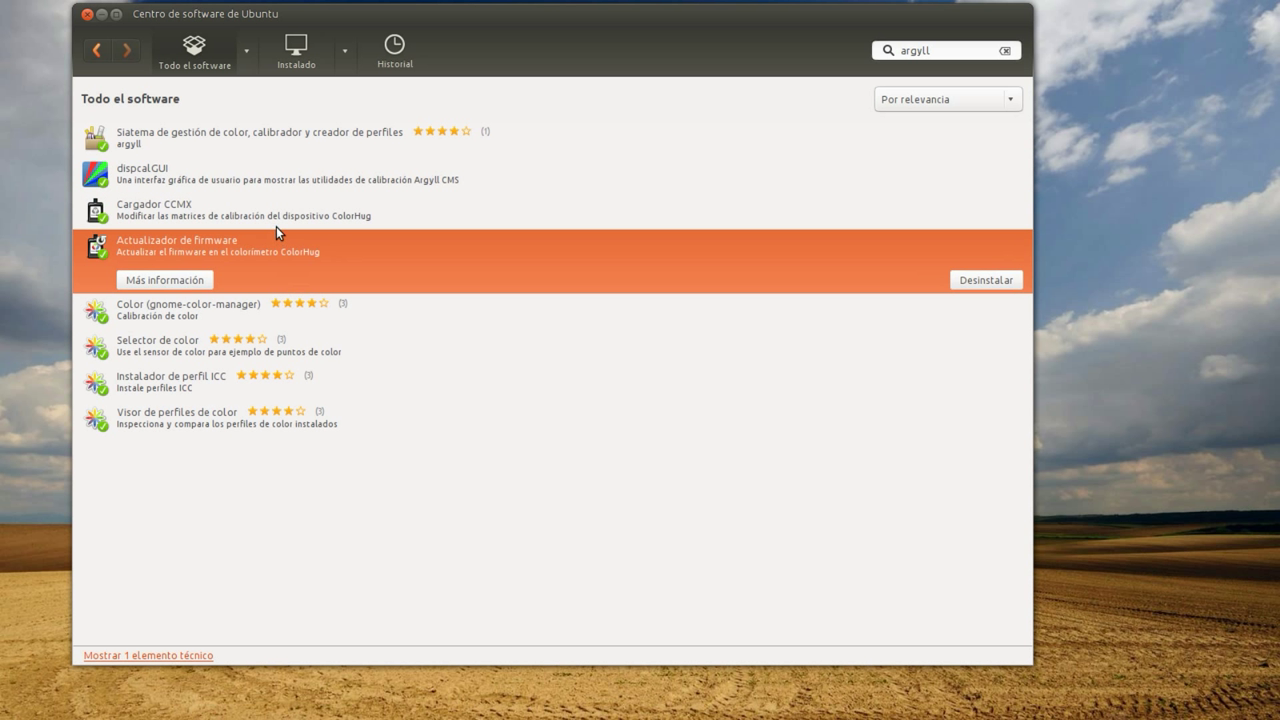
left_click(277, 226)
left_click(284, 280)
left_click(282, 222)
left_click(283, 279)
left_click(285, 220)
left_click(285, 262)
left_click(284, 225)
left_click(286, 270)
Step: Examine the gnome-color-manager, Selector de color, Instalador de perfil ICC and Visor de perfiles de color entries, and close the software centre
left_click(286, 318)
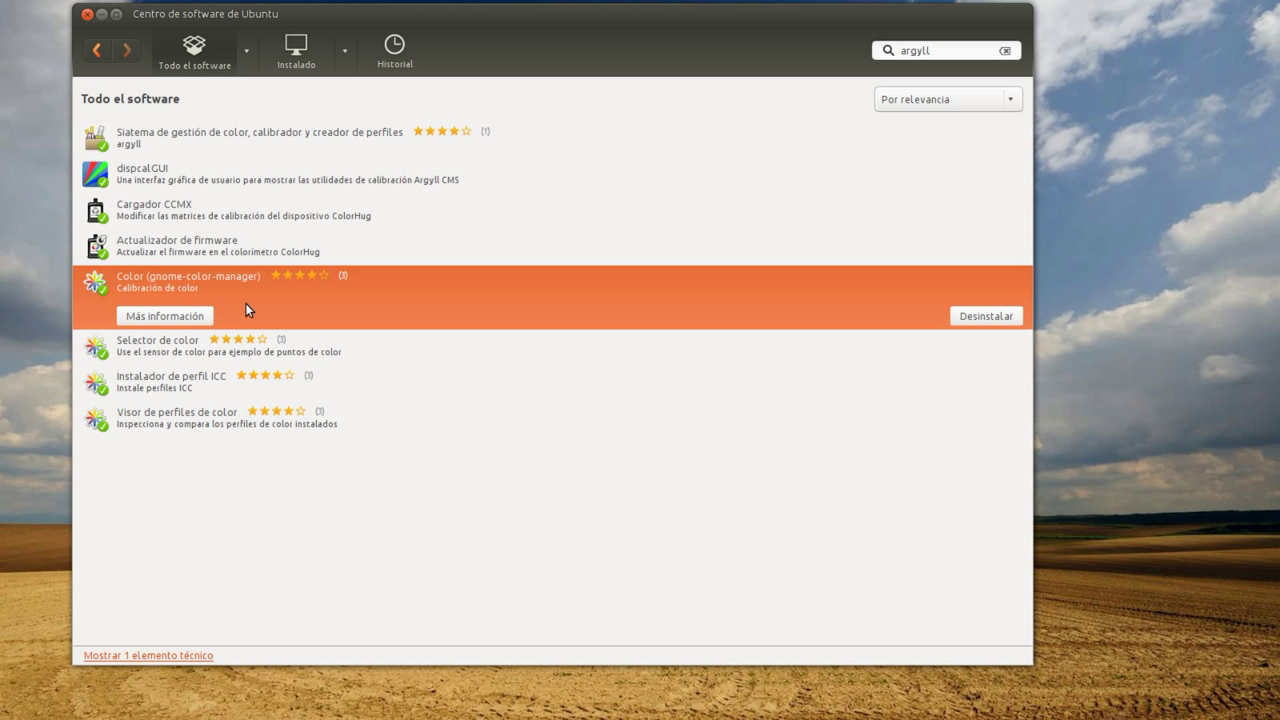
left_click(298, 352)
left_click(290, 390)
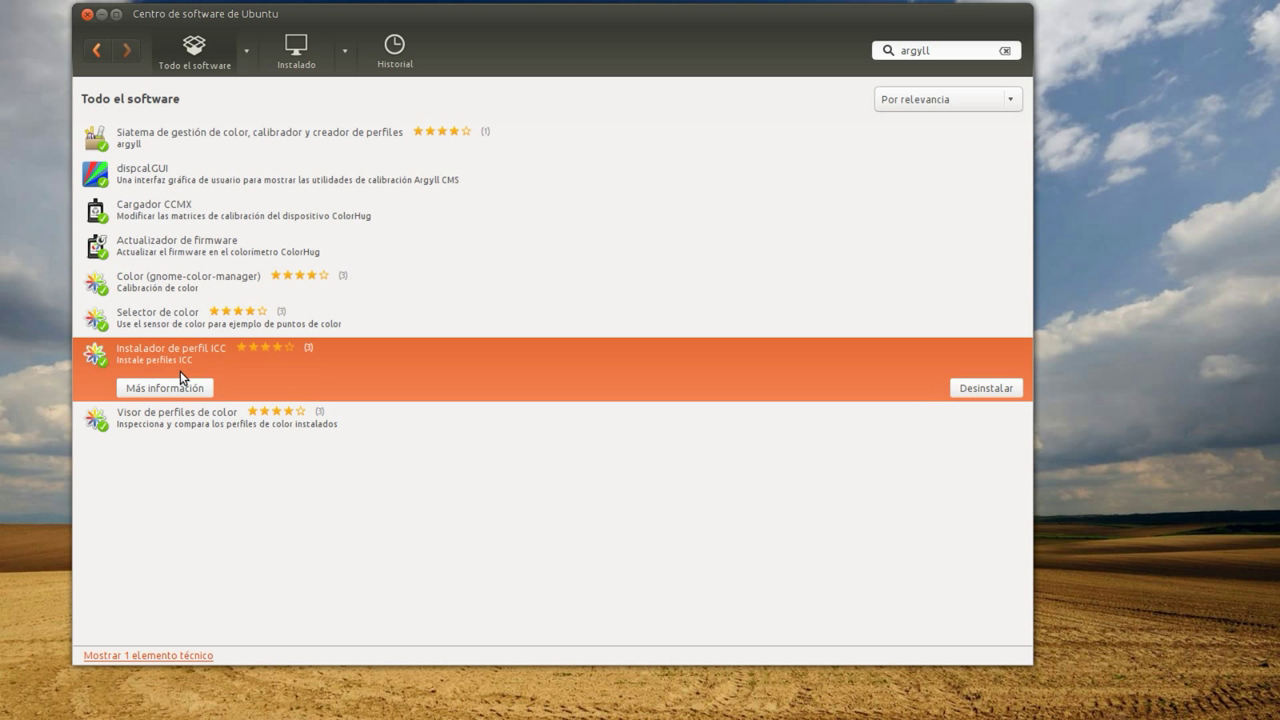
left_click(306, 424)
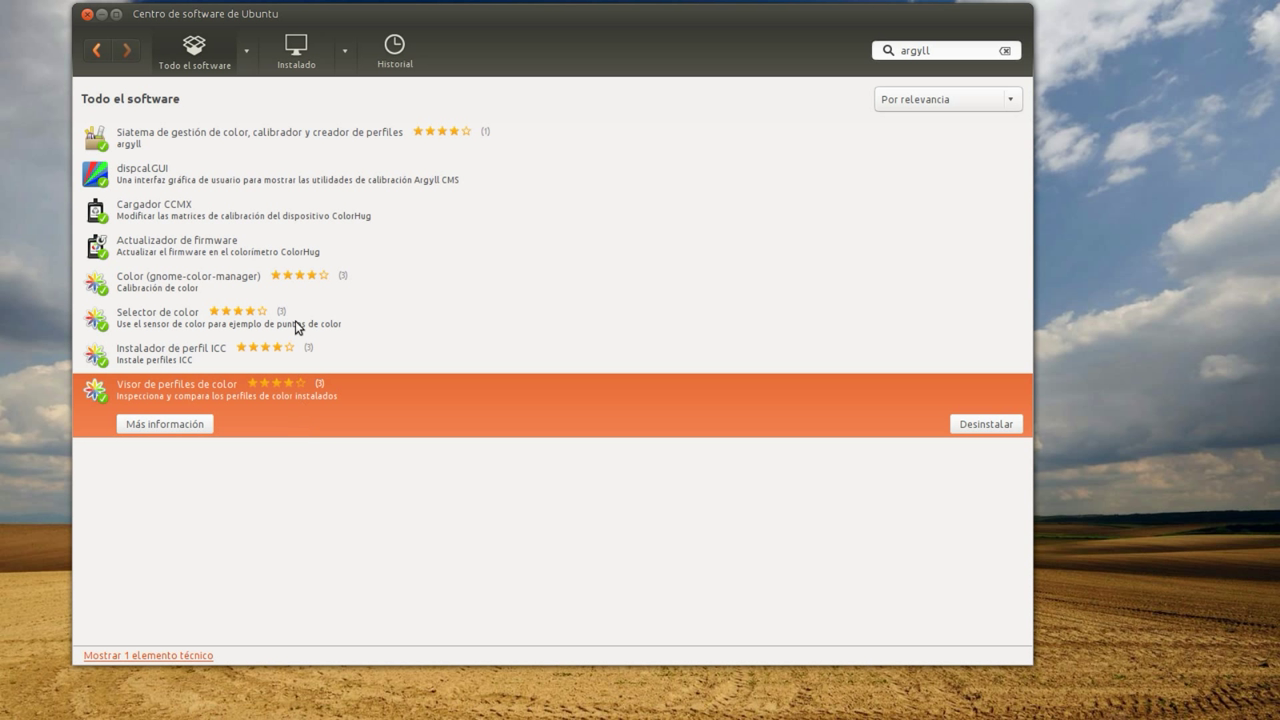
left_click(357, 300)
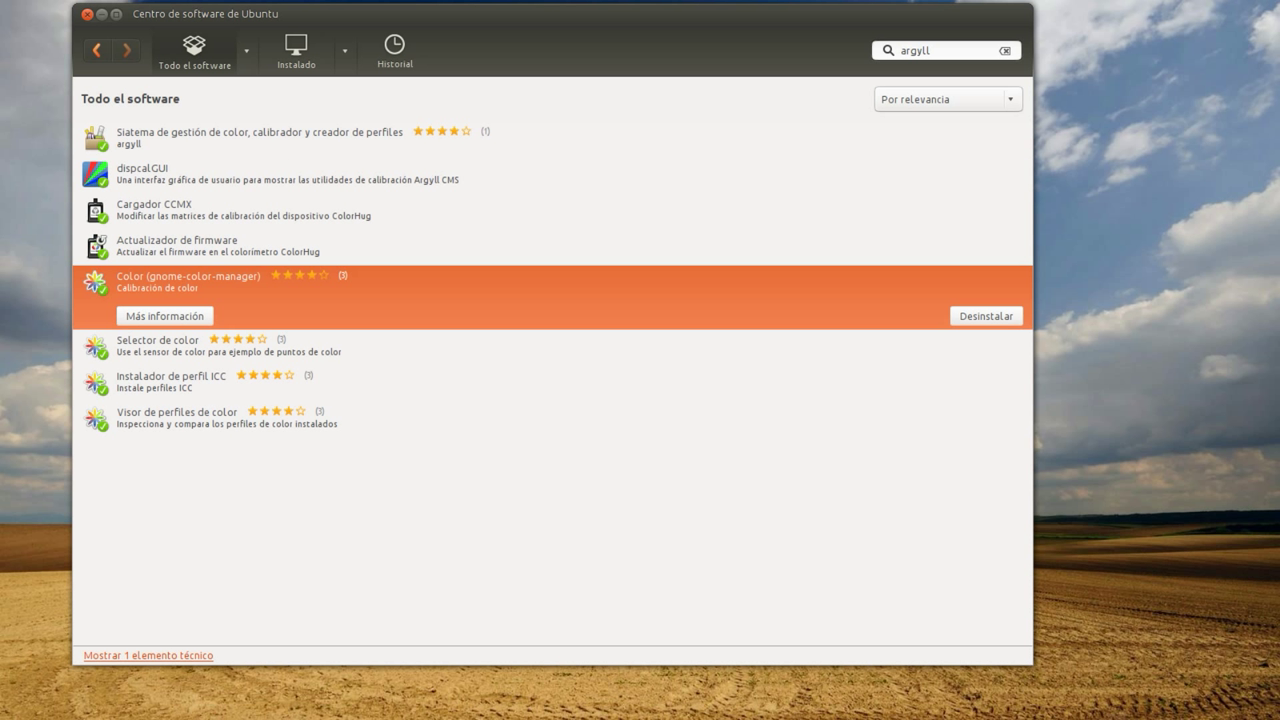
left_click(87, 14)
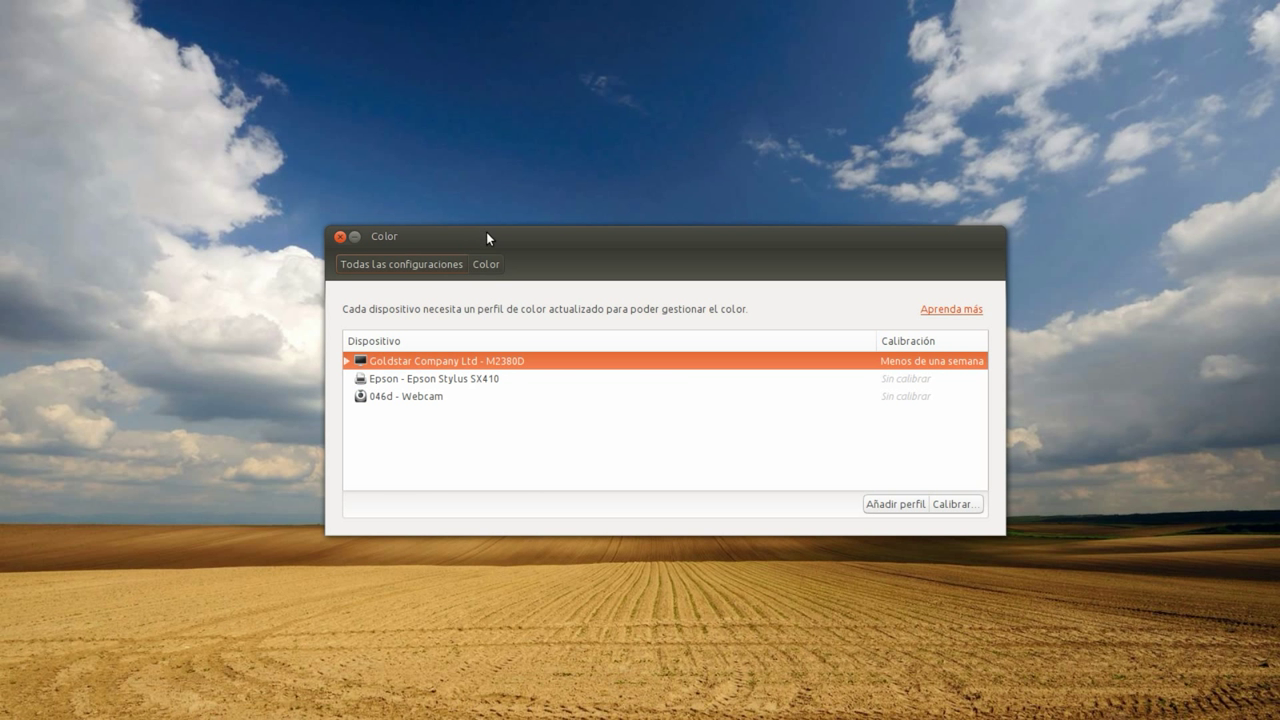
Step: In the Color settings, look through the listed devices and expand the profiles of the Goldstar M2380D monitor
left_click_drag(487, 237, 477, 235)
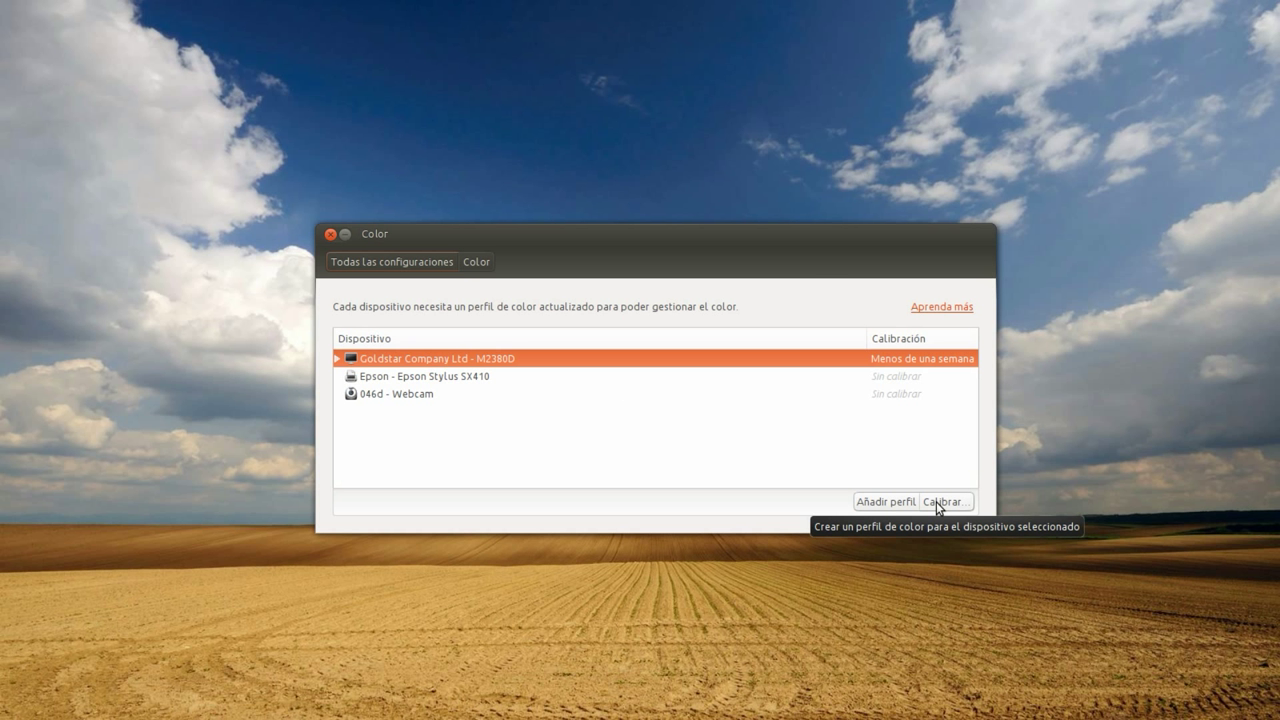
left_click(395, 378)
left_click(395, 395)
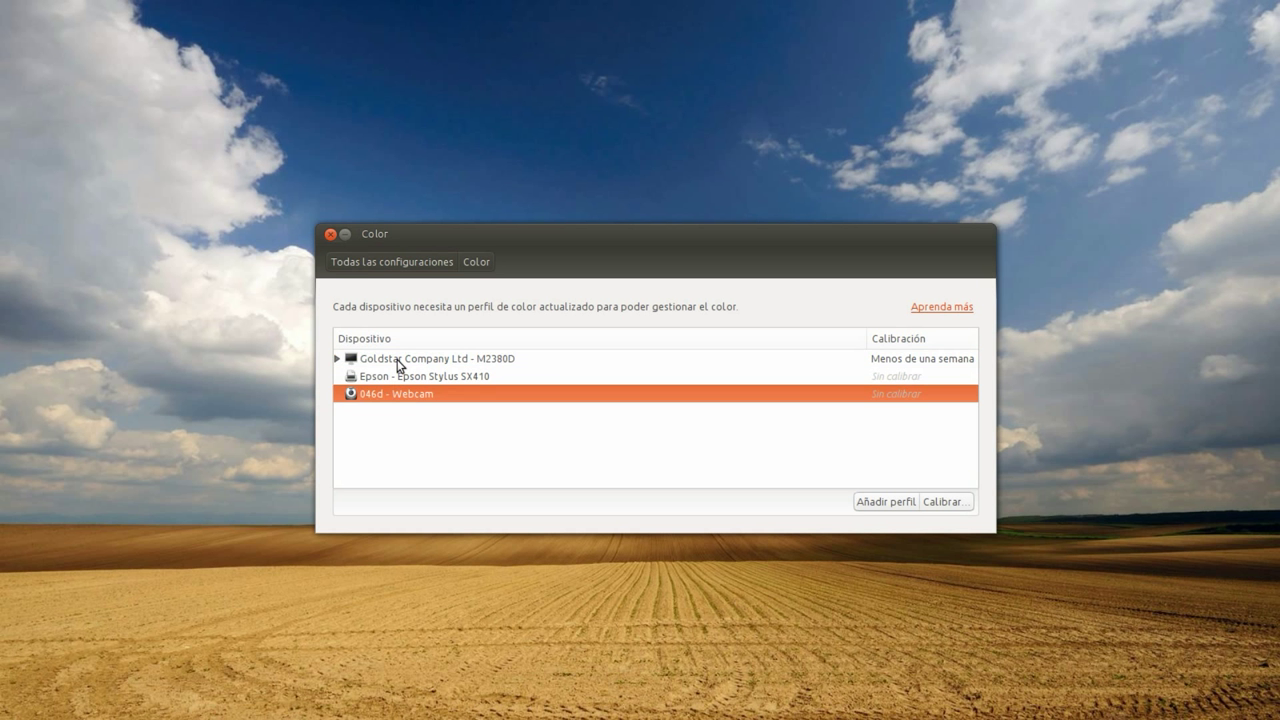
left_click(401, 364)
left_click(337, 358)
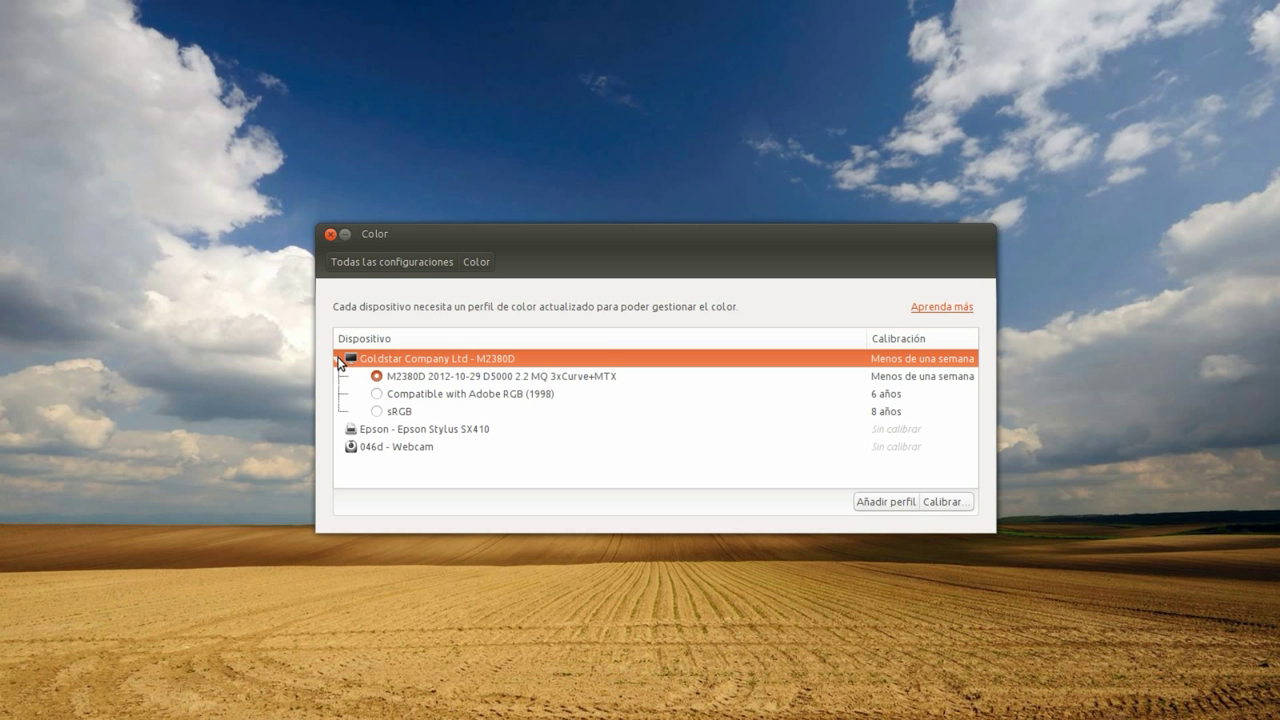
Step: Examine the monitor's three colour profiles: the M2380D D5000 profile, Compatible with Adobe RGB (1998) and sRGB
left_click(499, 381)
left_click(499, 396)
left_click(486, 412)
left_click(483, 394)
left_click(487, 382)
left_click(474, 411)
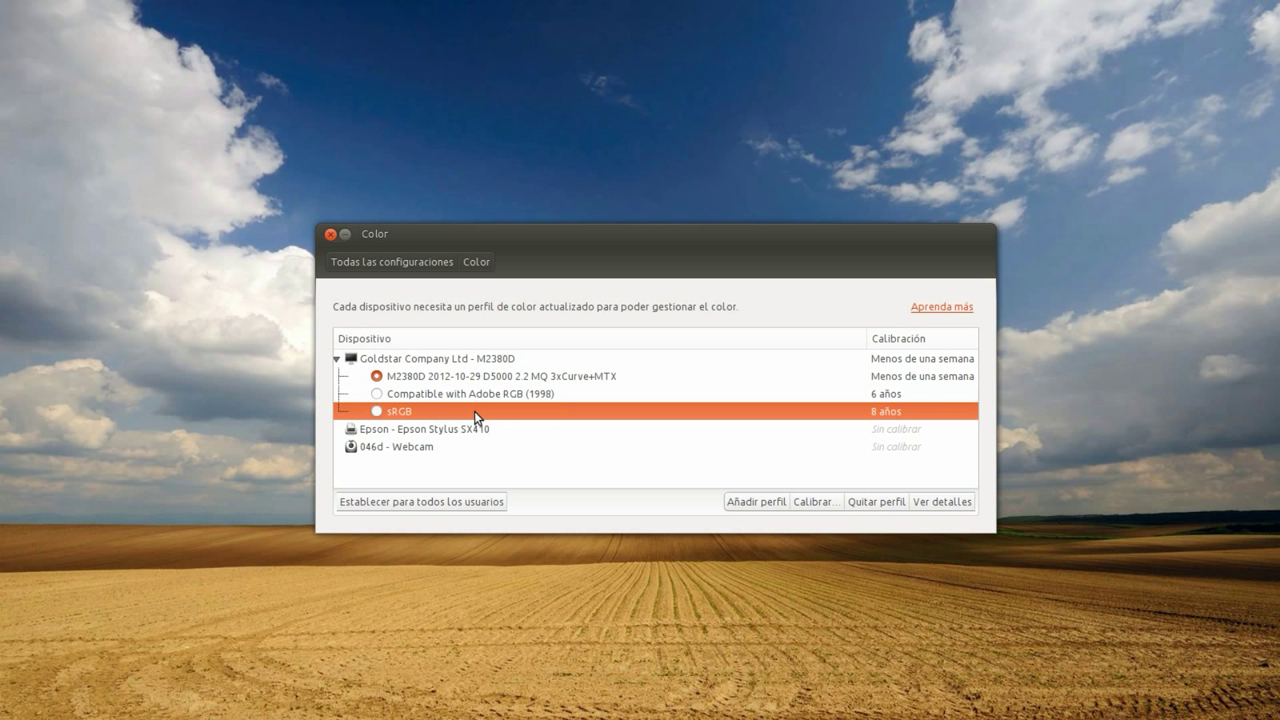
left_click(472, 396)
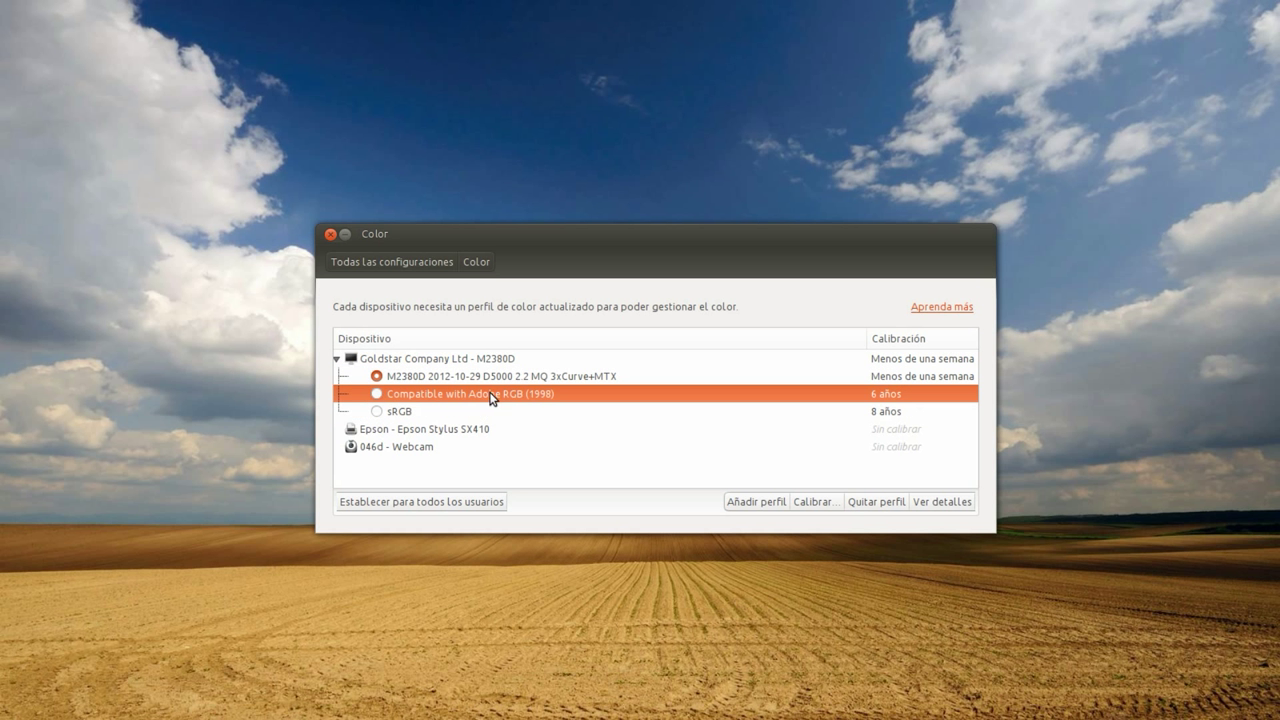
left_click(469, 379)
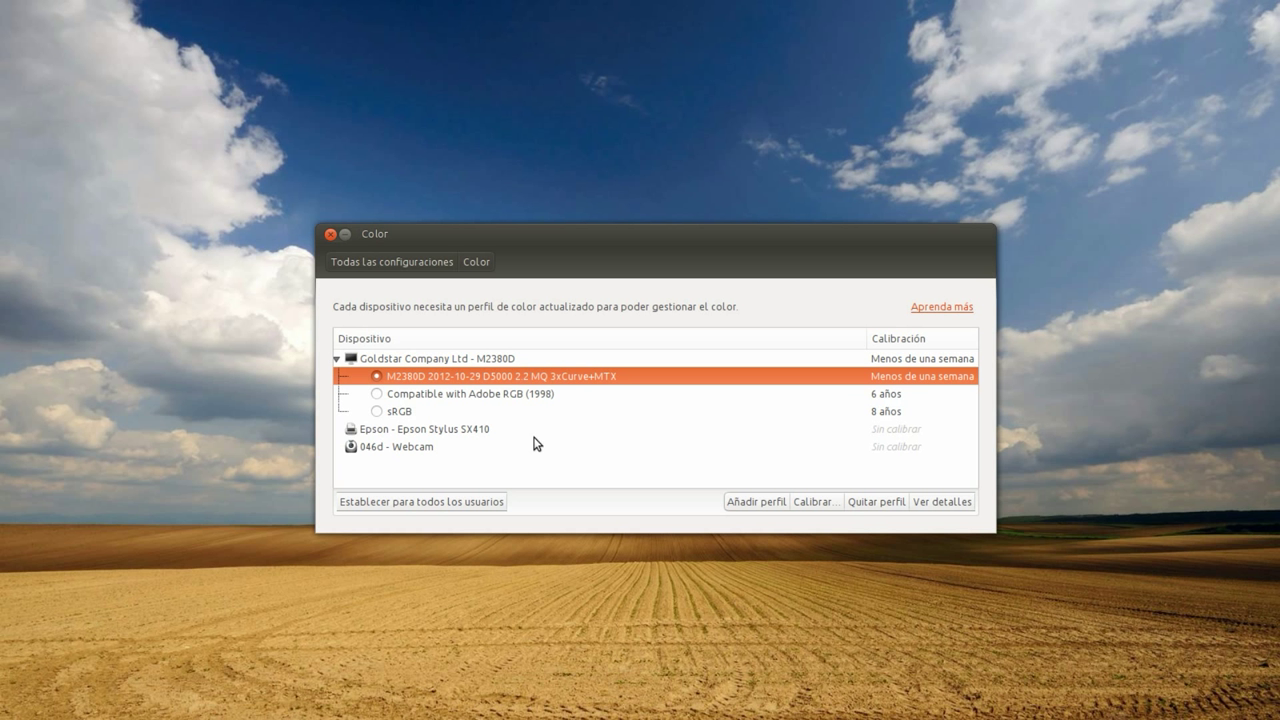
Step: Start calibrating the Goldstar M2380D monitor and proceed through the introduction and the calibration checklist
left_click(460, 356)
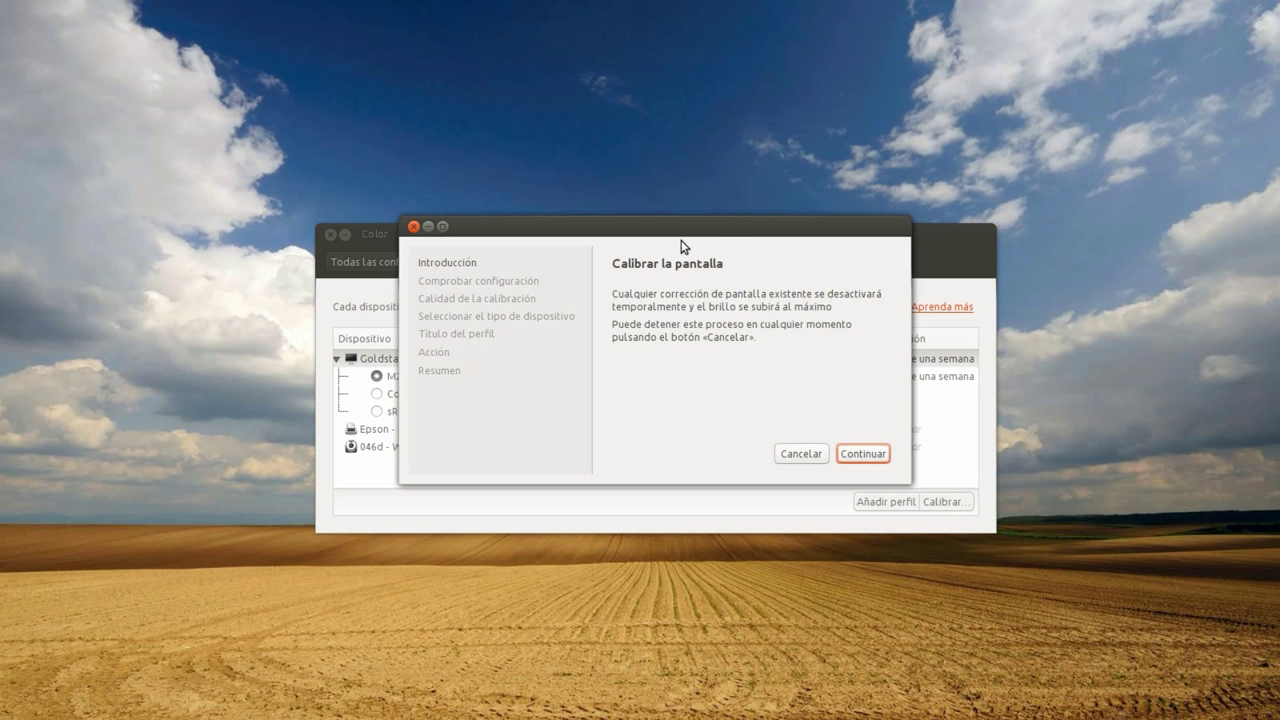
left_click_drag(697, 230, 698, 149)
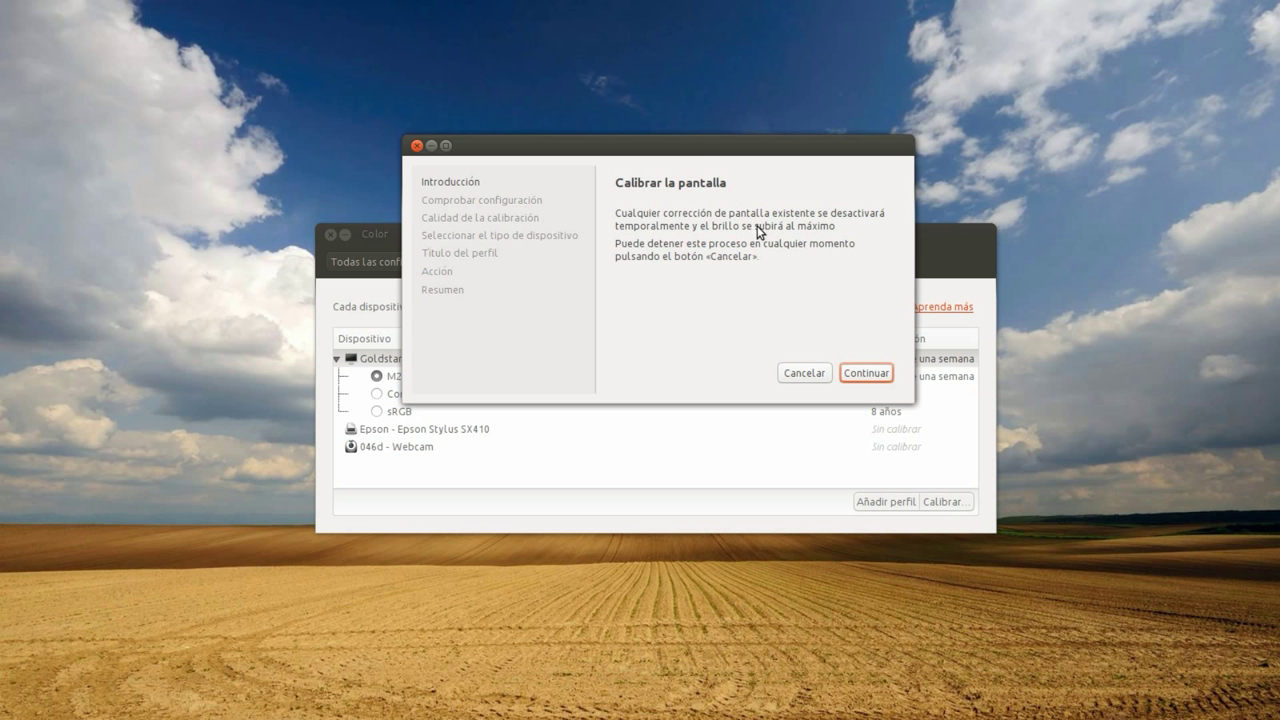
left_click(858, 373)
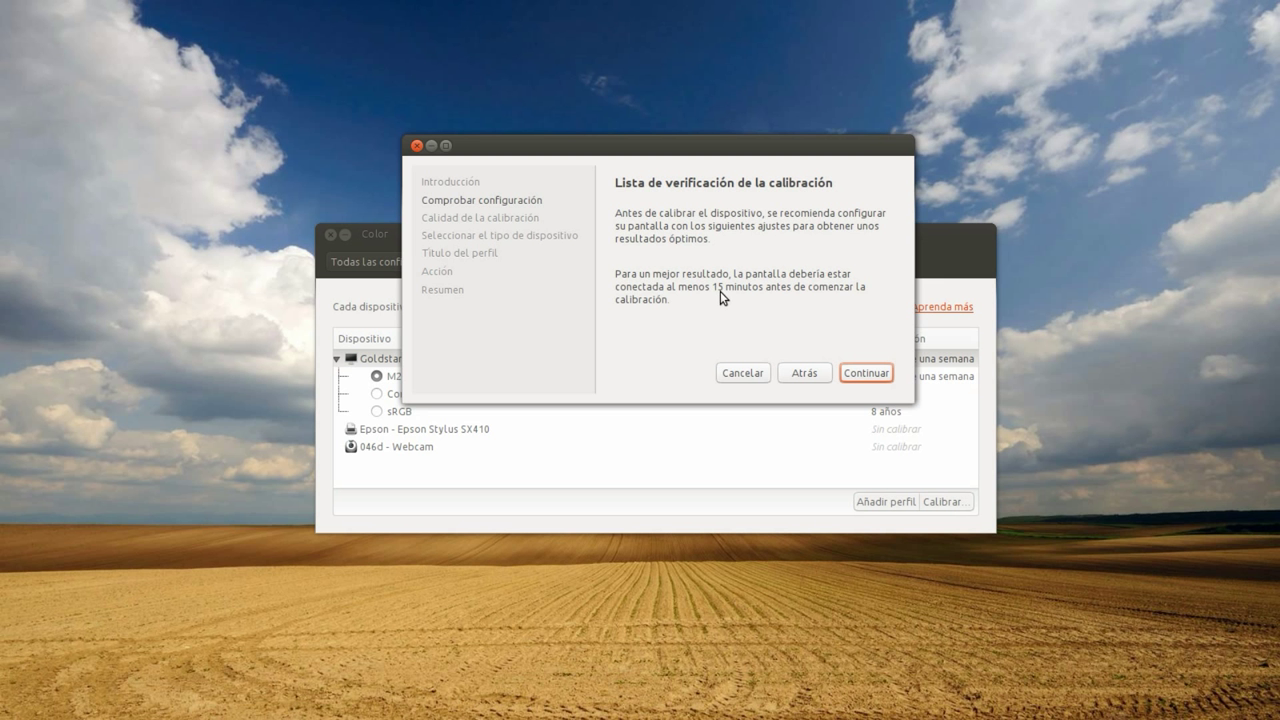
left_click(861, 372)
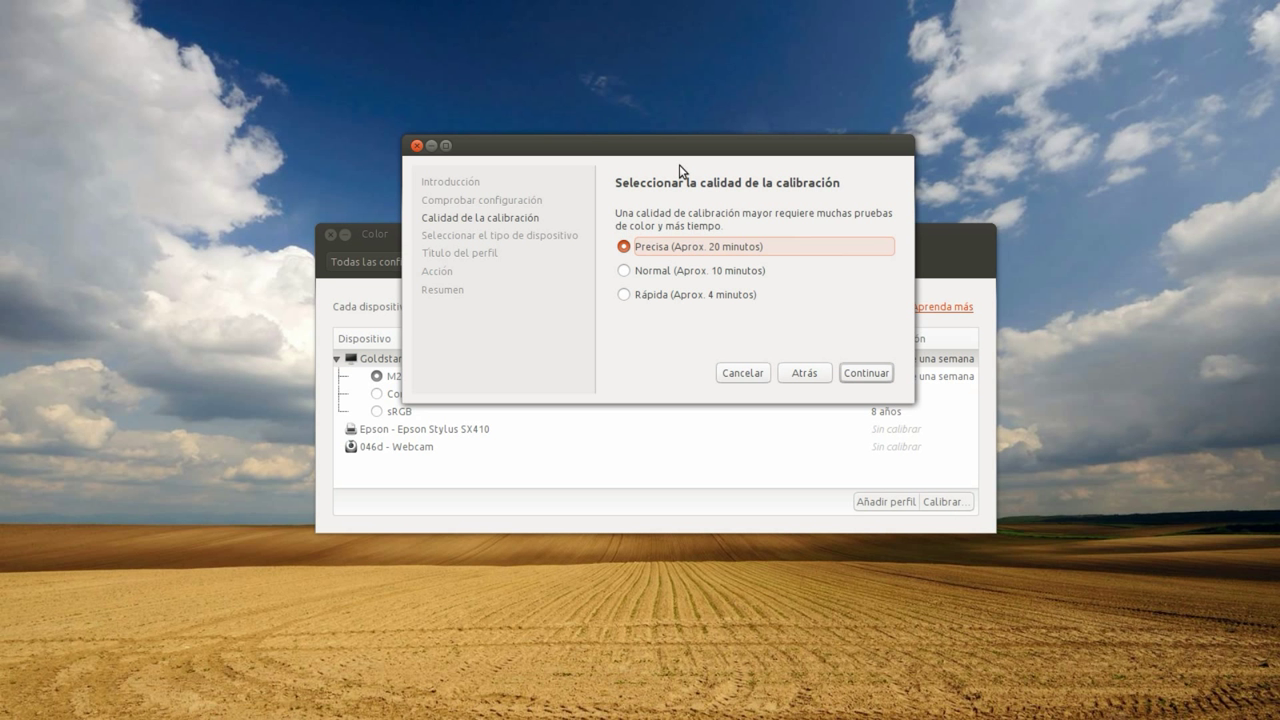
Step: Accept Precisa quality and the LCD display type, and title the new profile calibrado
left_click(864, 380)
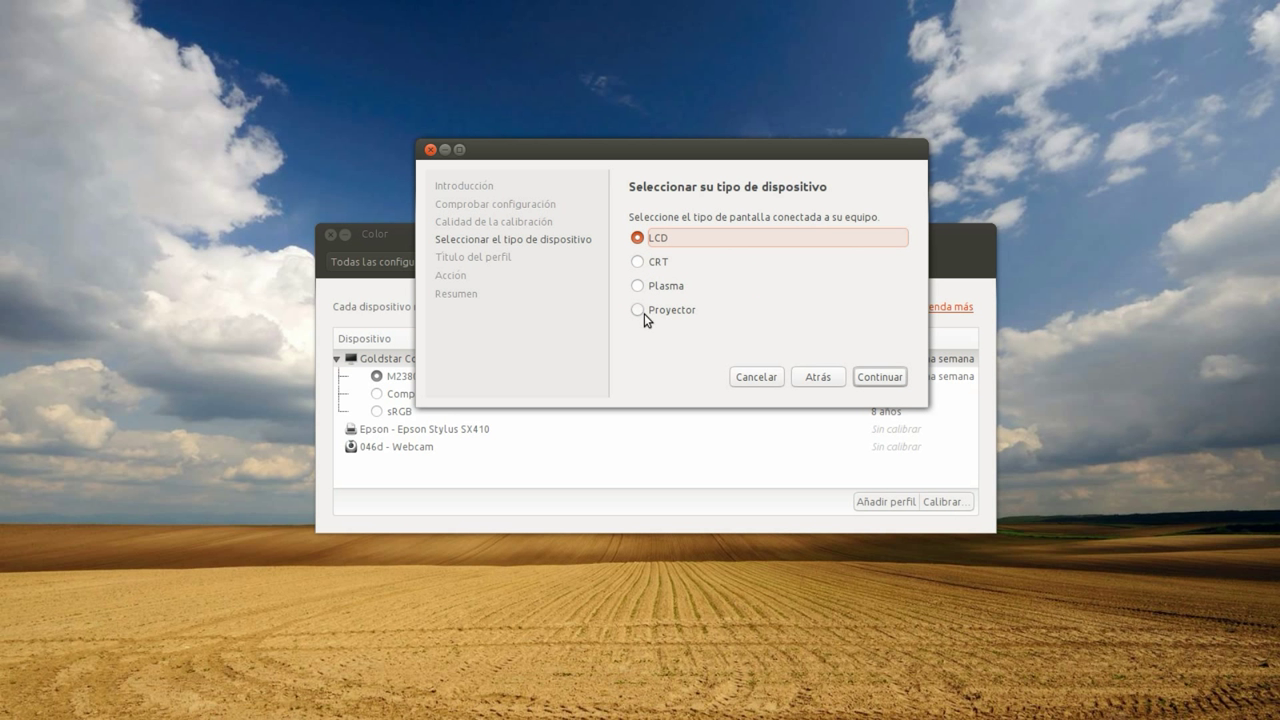
left_click(864, 377)
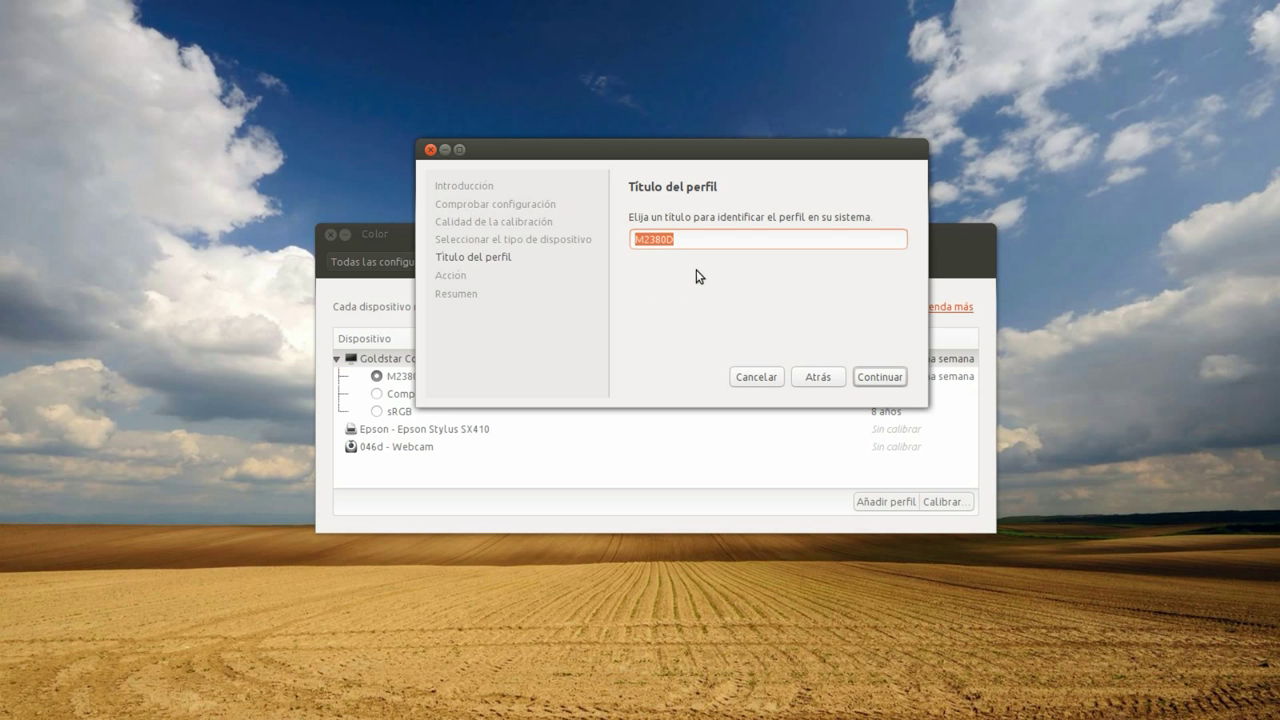
type("calibrado")
left_click(880, 377)
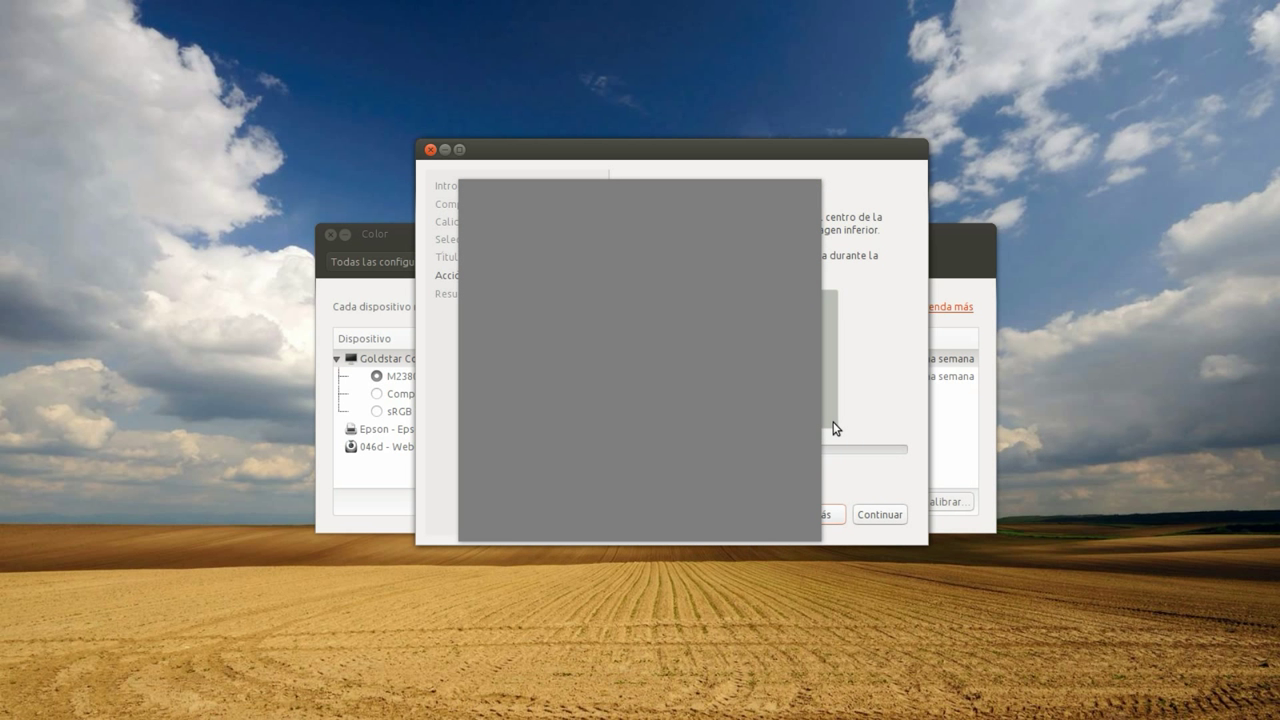
Step: Move the calibration wizard clear of the grey measuring square and start the measurement with the ColorHug
left_click_drag(646, 157, 178, 344)
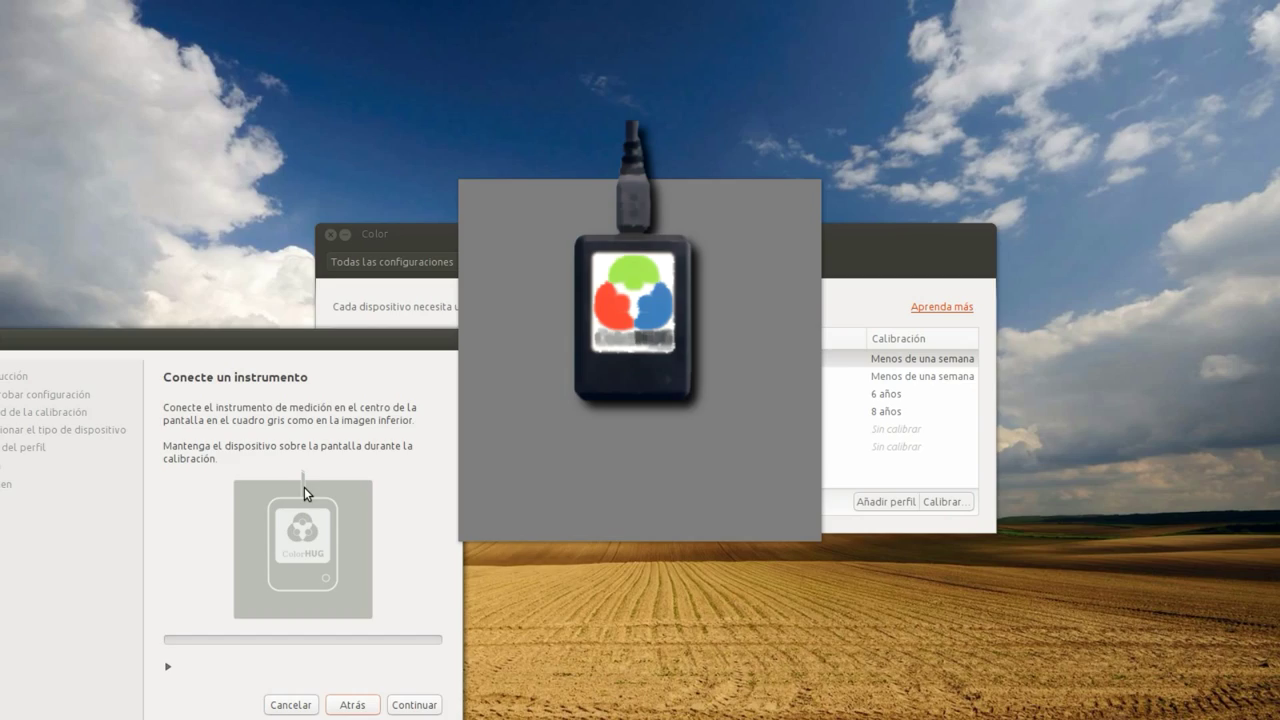
left_click(414, 704)
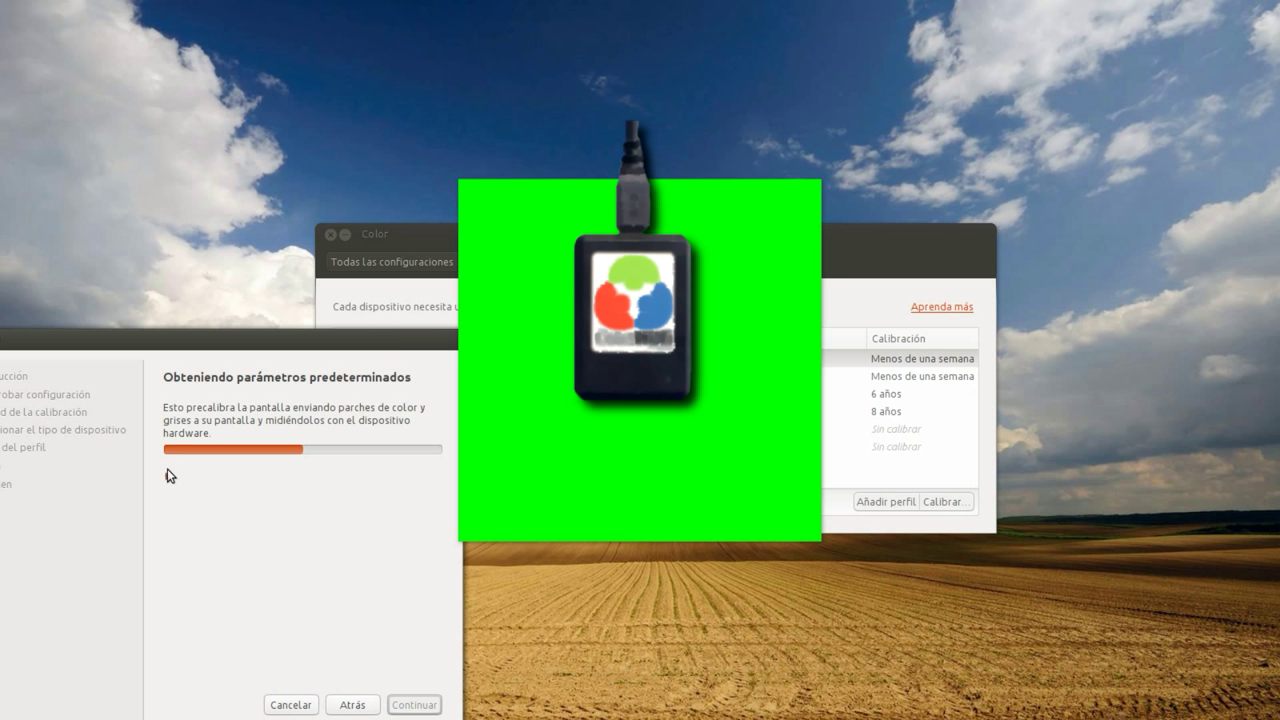
left_click(168, 476)
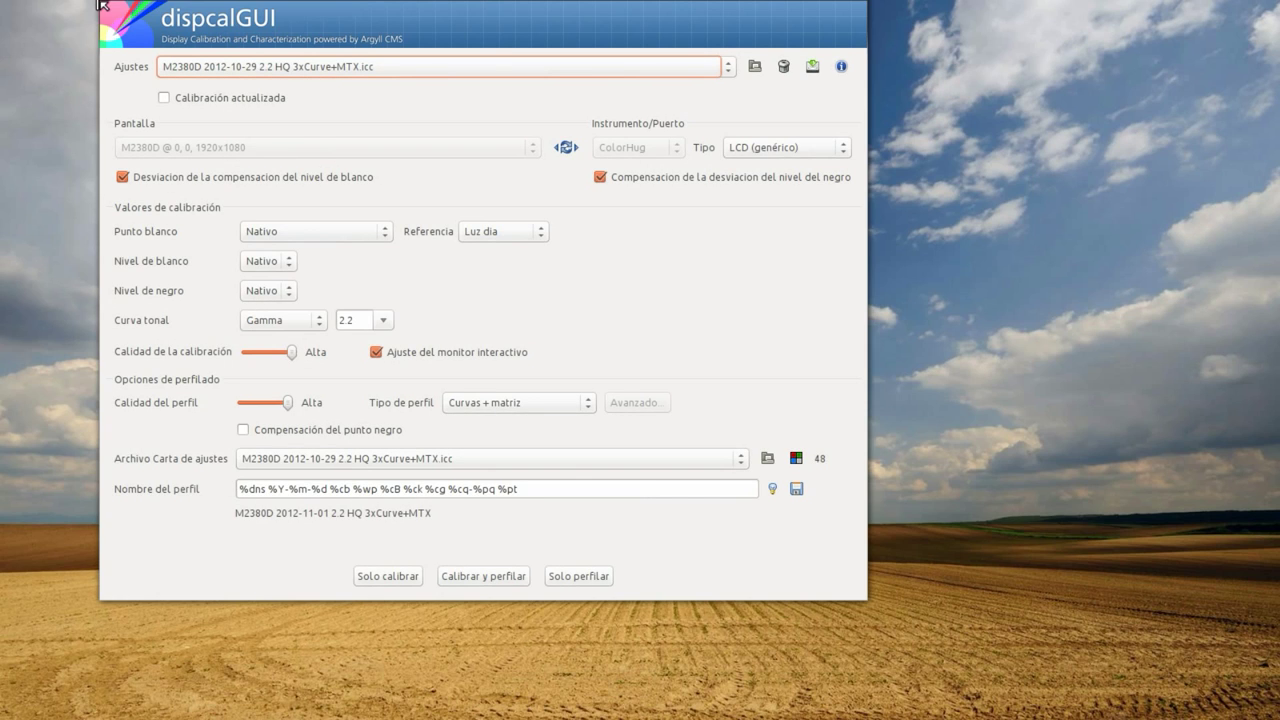
Step: Switch to dispcalGUI, detect the connected display and instrument, and look through the available settings presets
left_click_drag(327, 2, 435, 45)
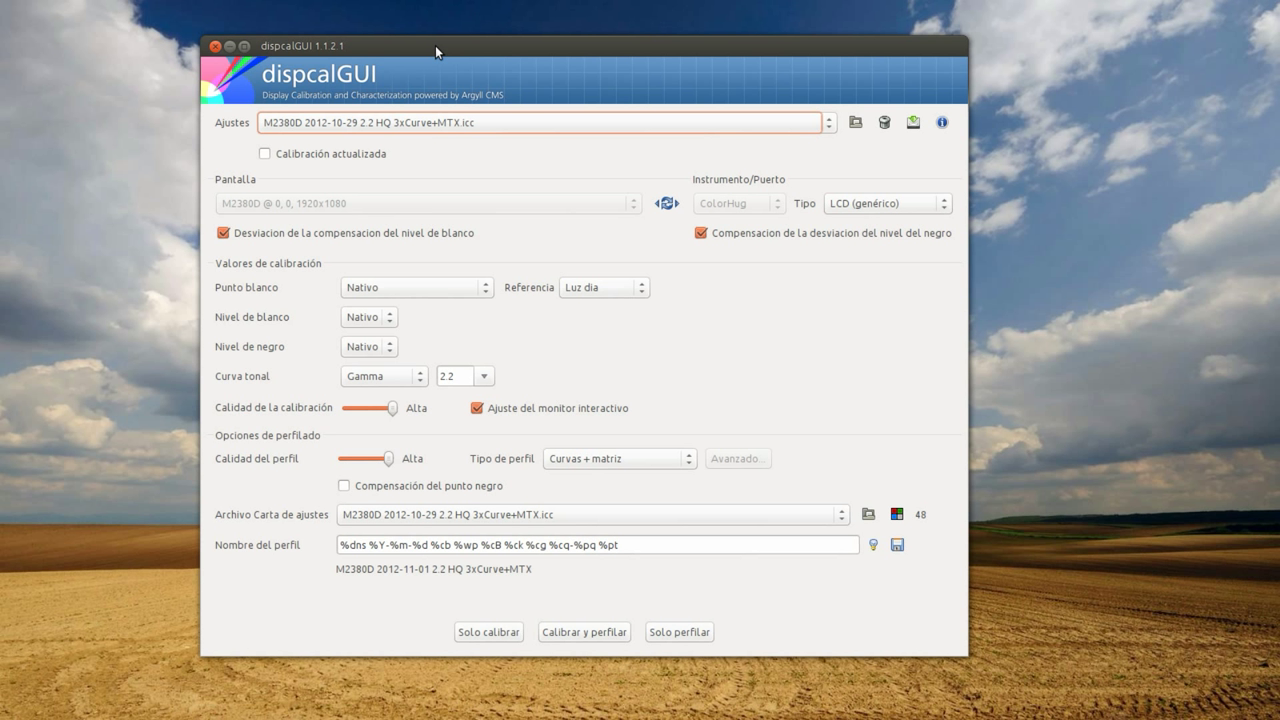
left_click(665, 208)
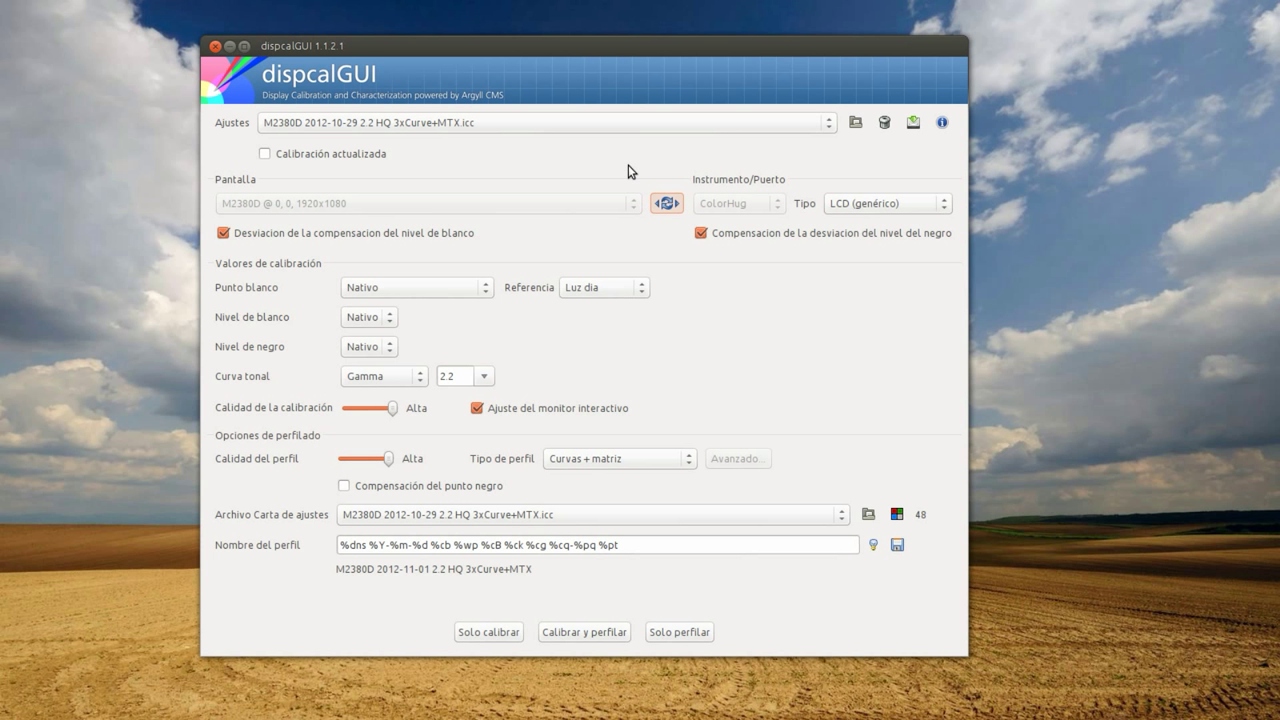
left_click(810, 123)
scroll(418, 80, "up", 1)
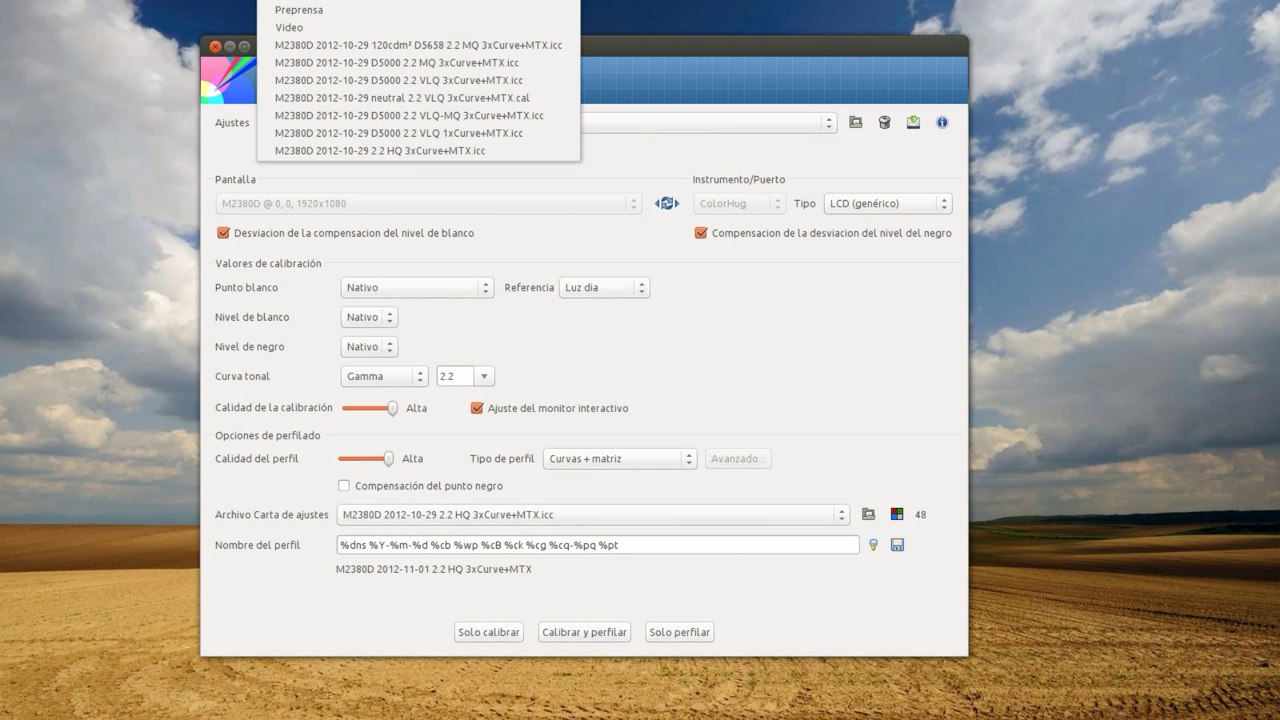
left_click(631, 168)
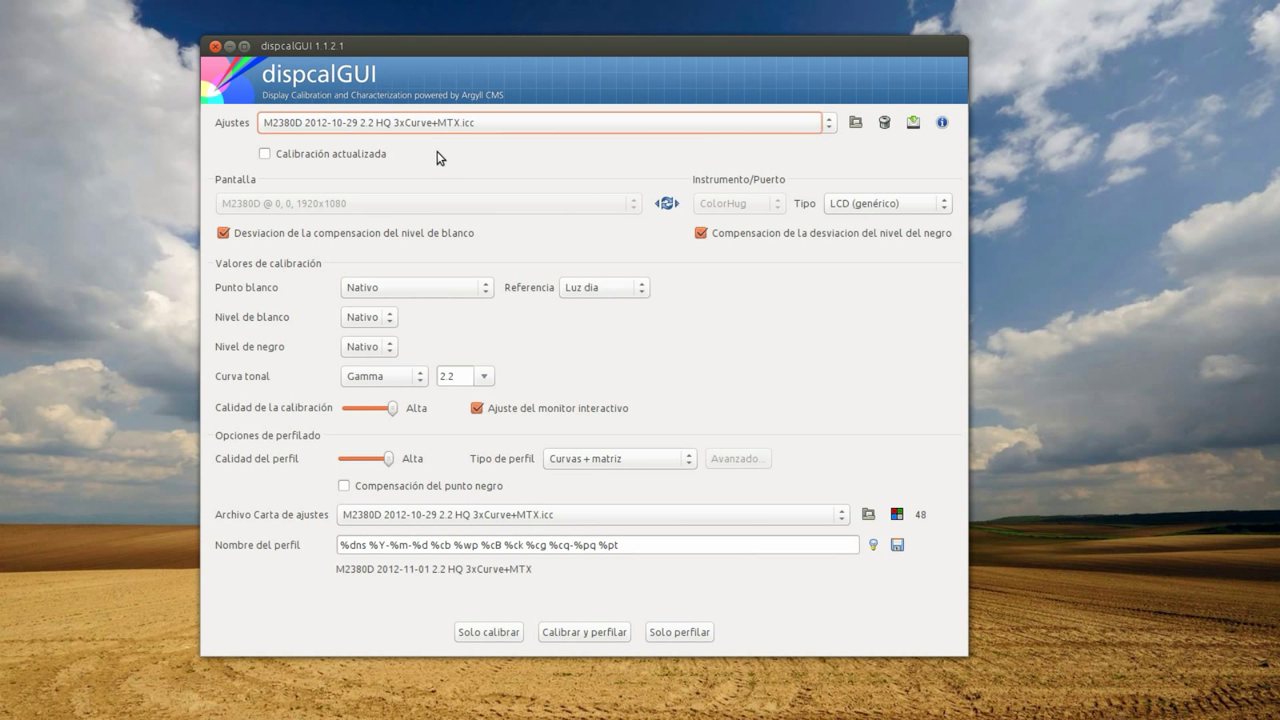
Step: Keep LCD (genérico) as the display type and set the white point to a colour temperature of 6500 K
left_click(912, 204)
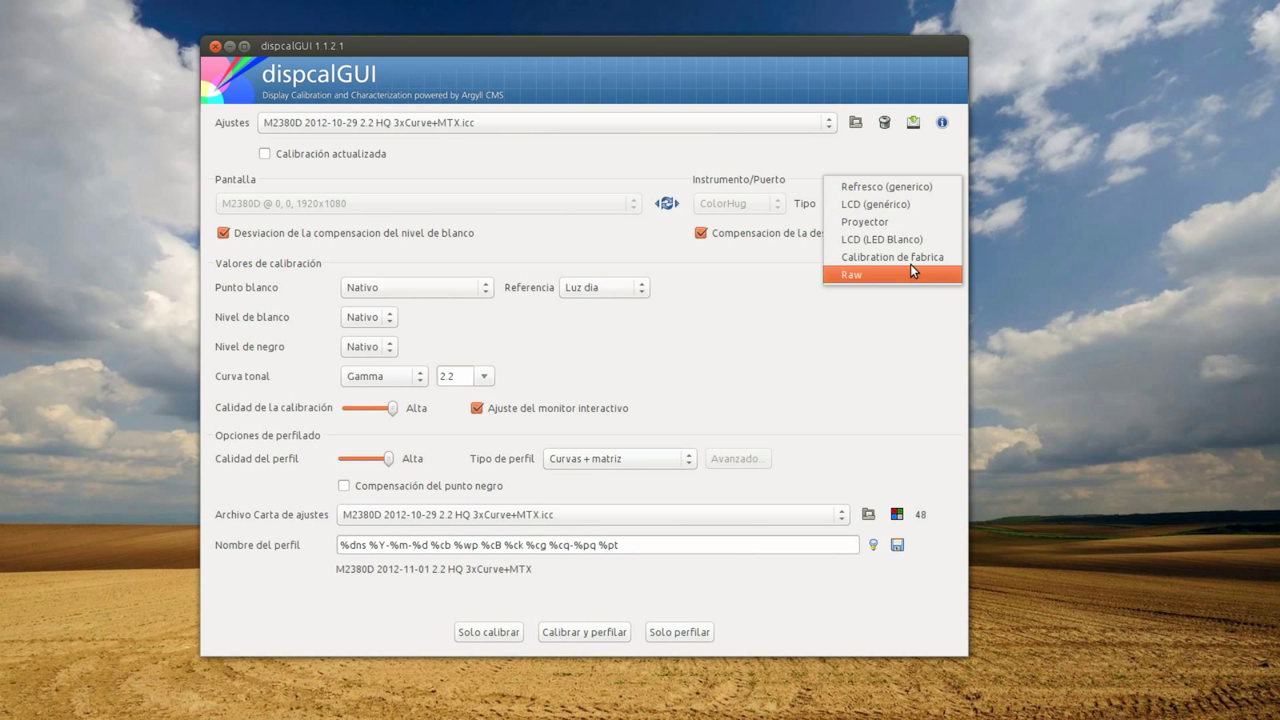
left_click(896, 209)
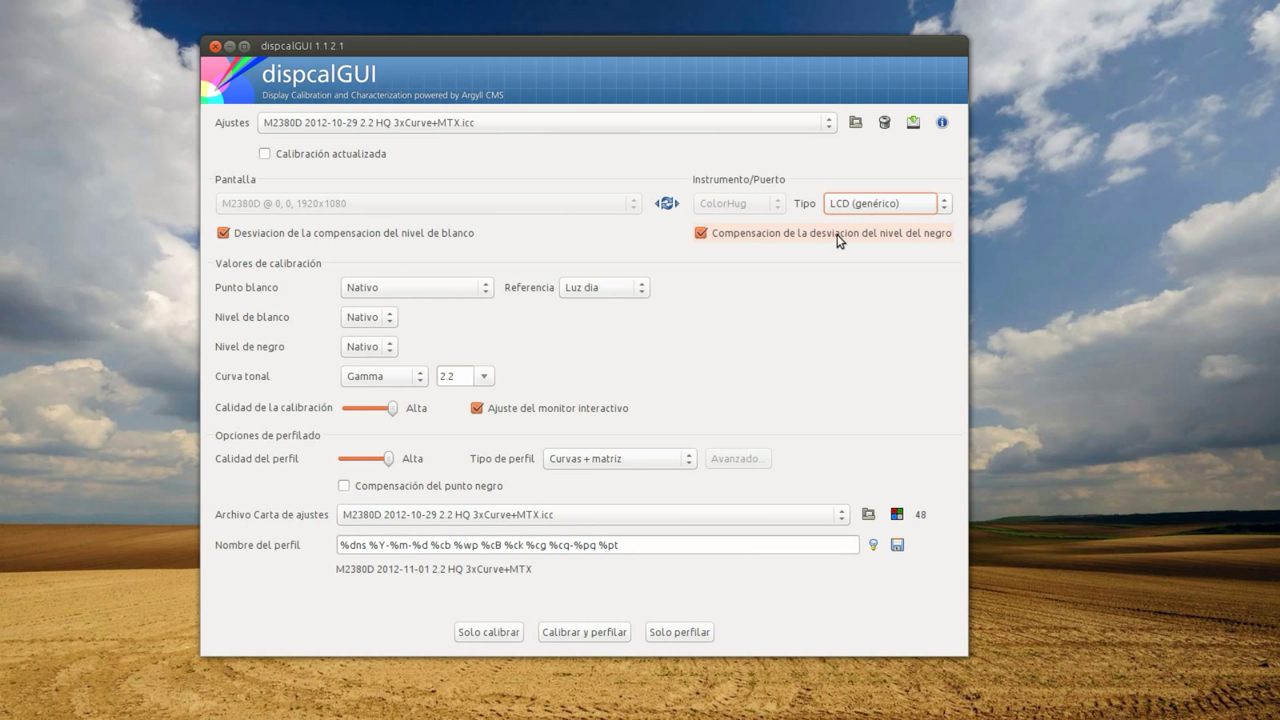
left_click(480, 287)
left_click(484, 305)
left_click(563, 289)
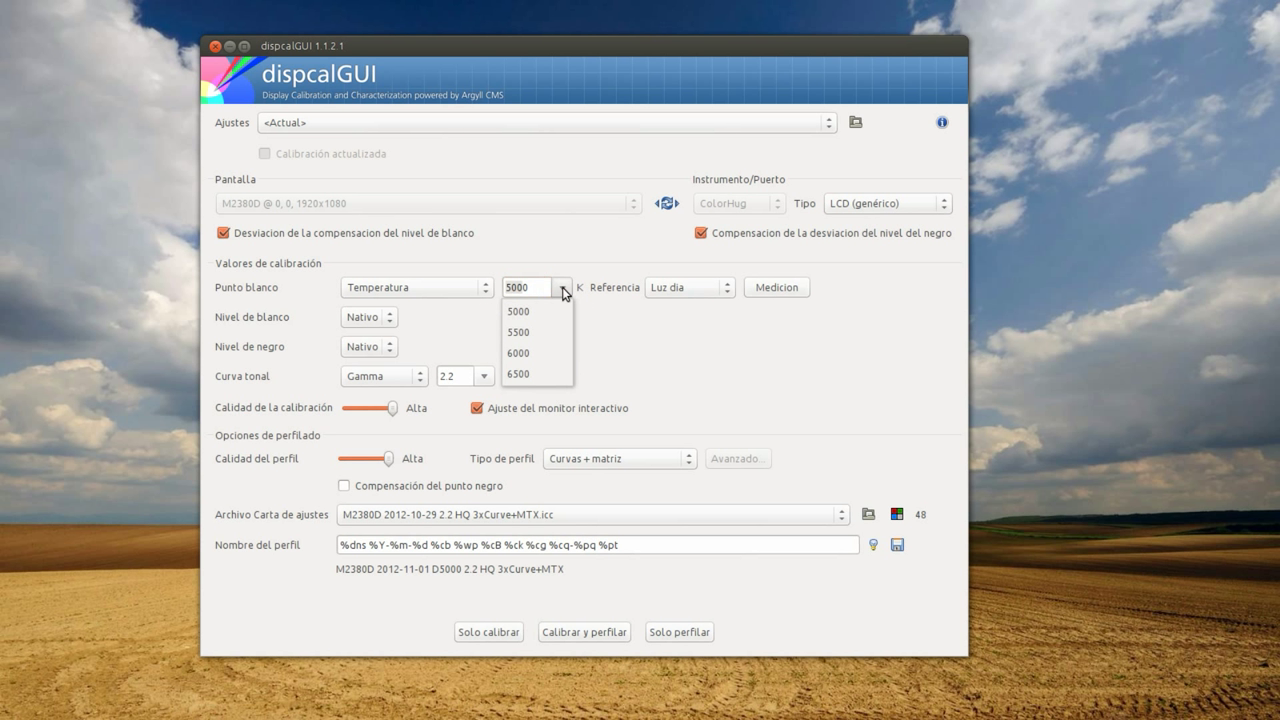
left_click(554, 373)
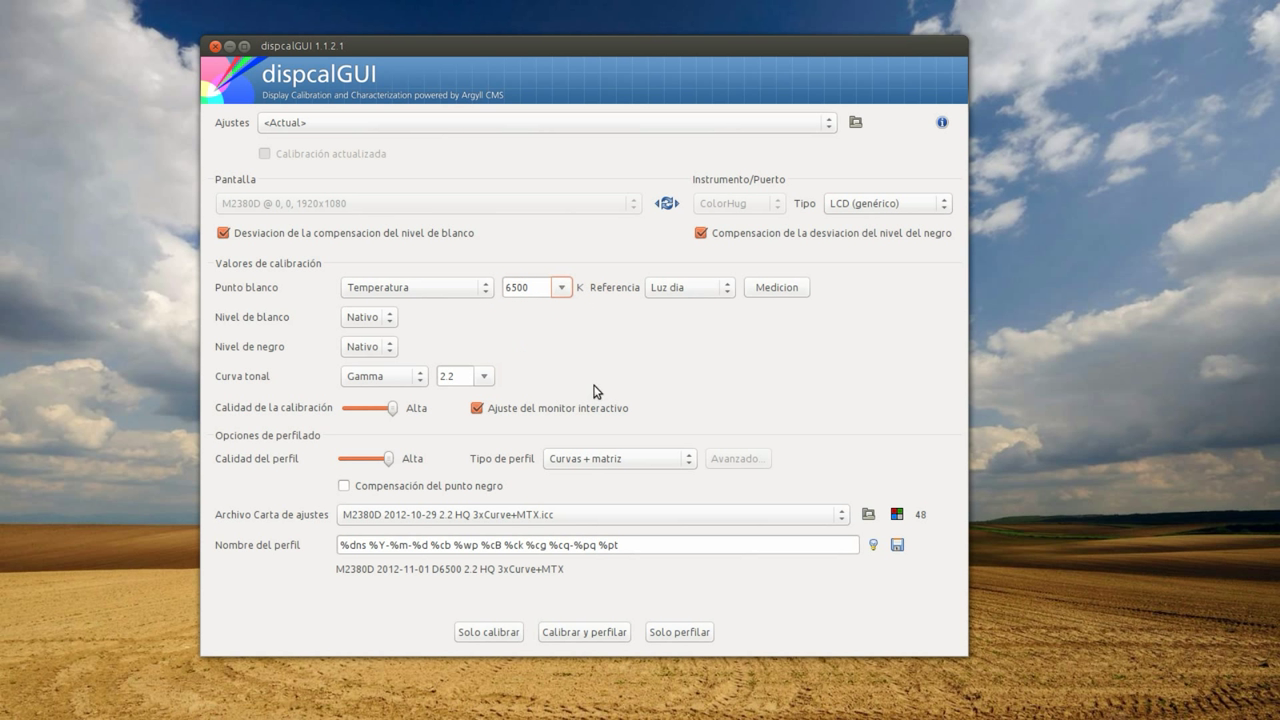
left_click(564, 287)
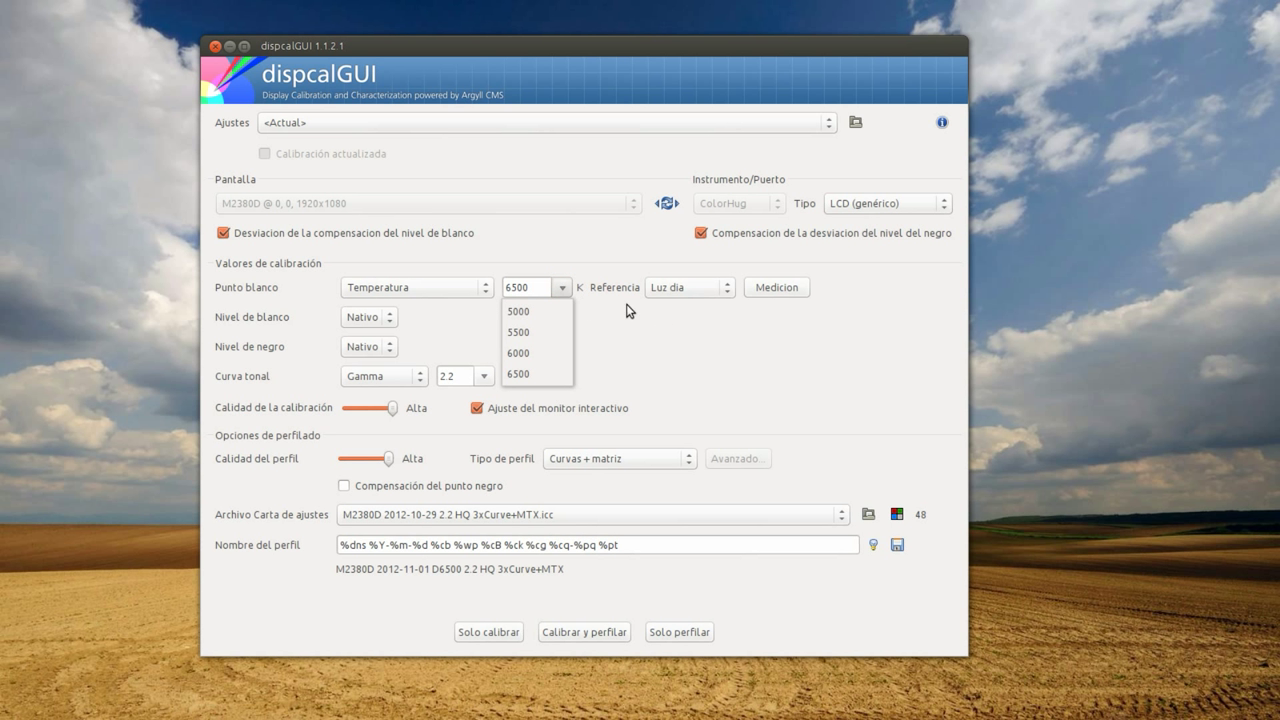
left_click(620, 340)
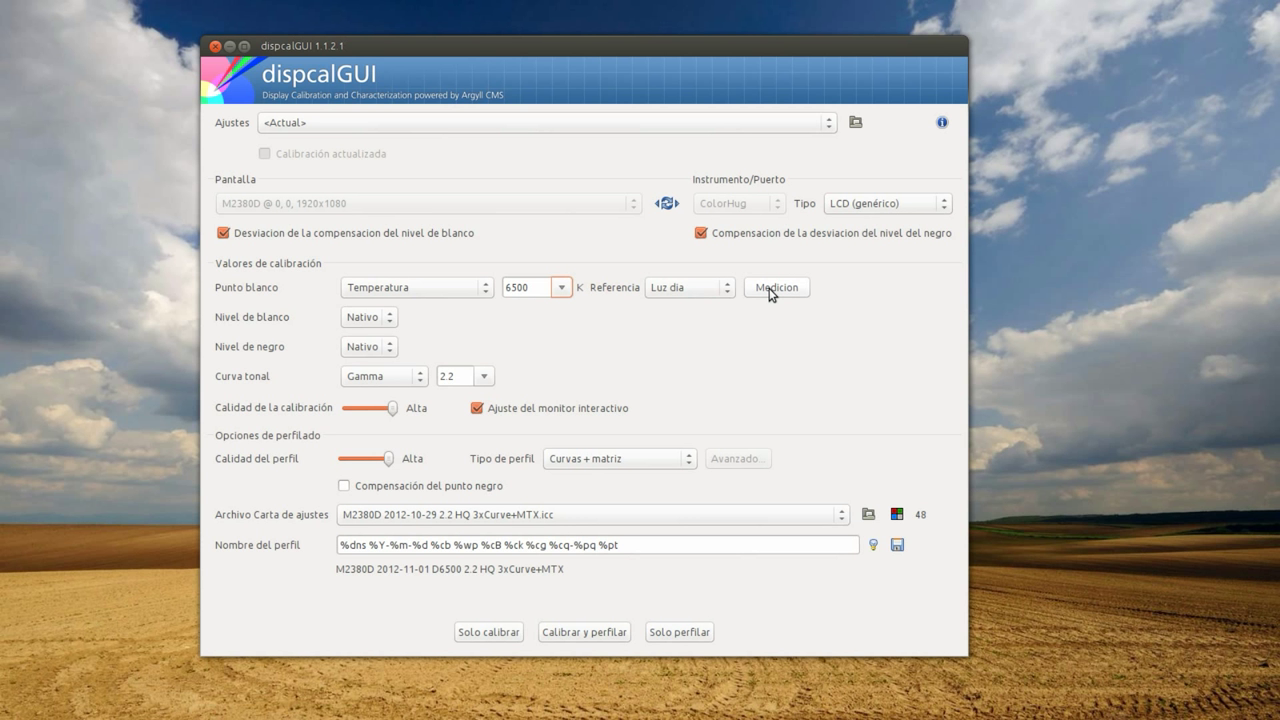
Step: Measure the ambient light for the white point temperature, and return the white point to Nativo
left_click(770, 290)
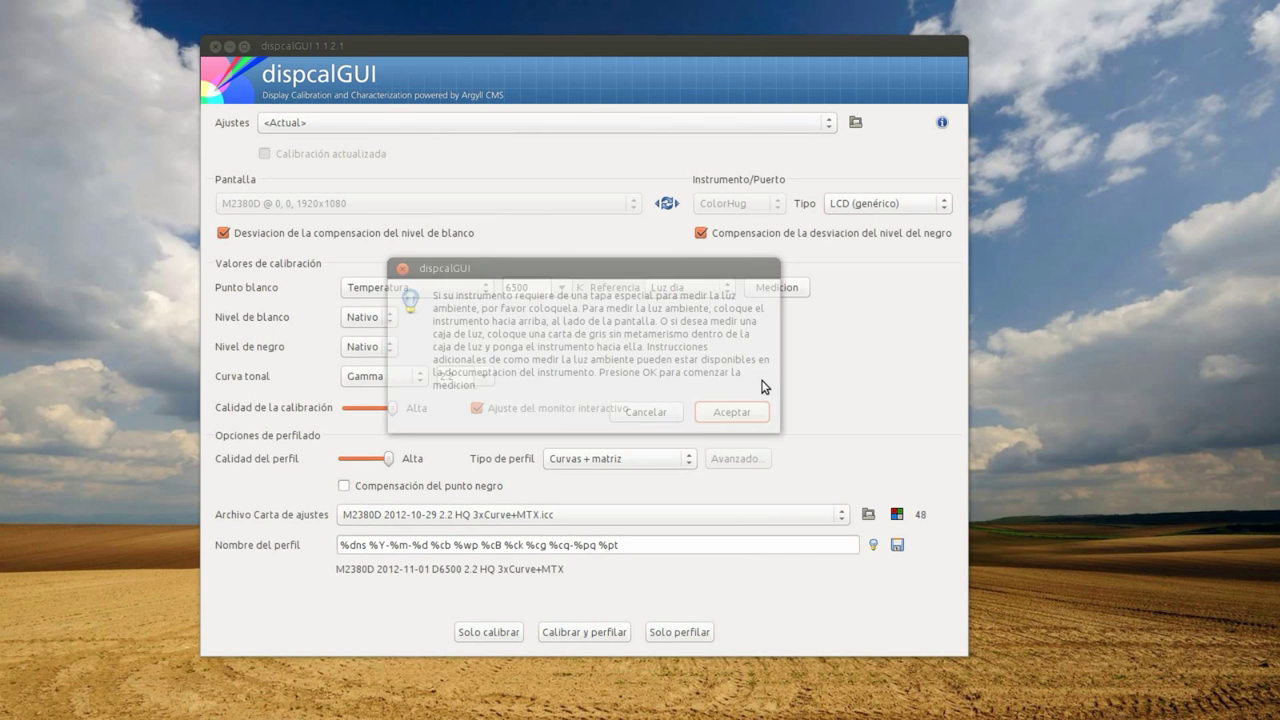
left_click(740, 414)
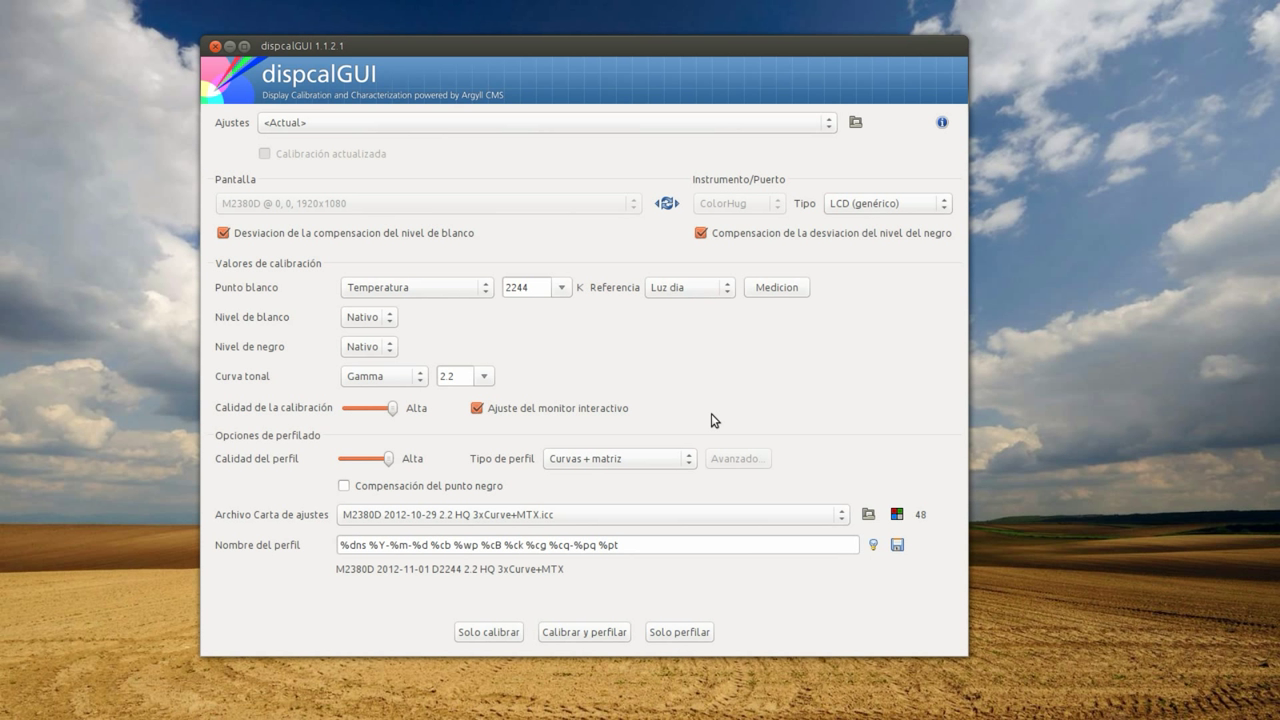
left_click(563, 287)
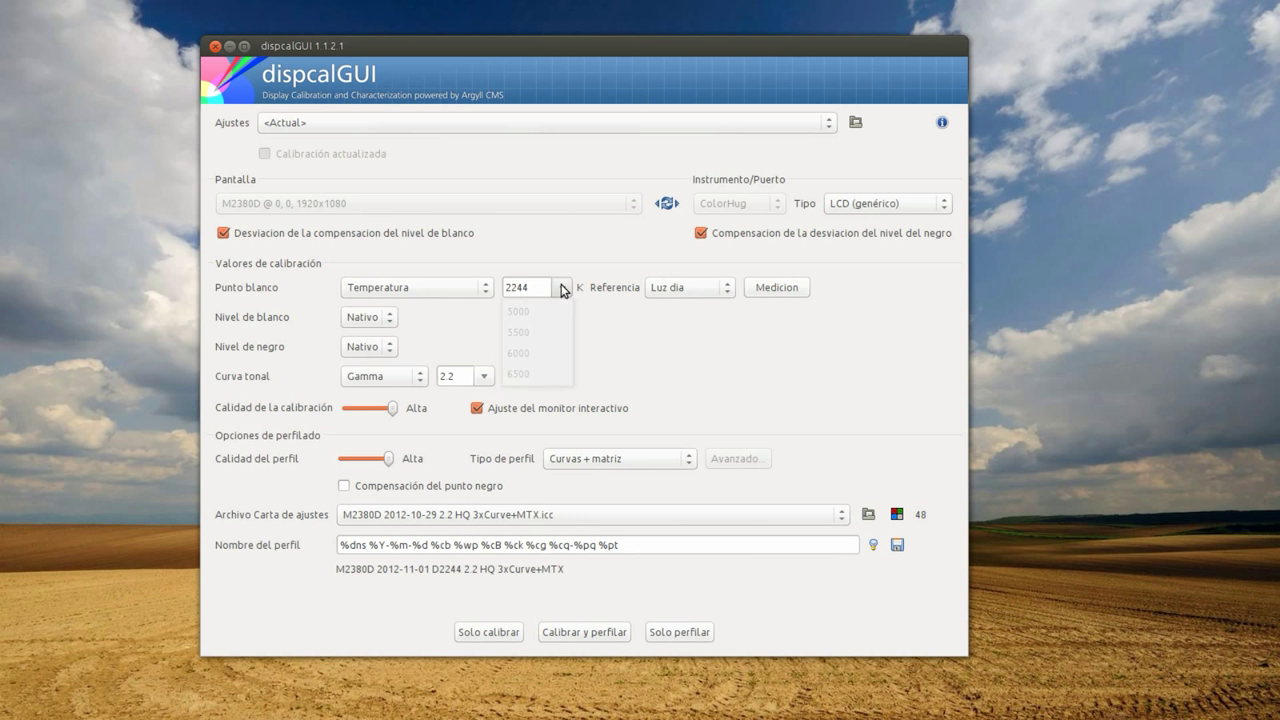
left_click(553, 370)
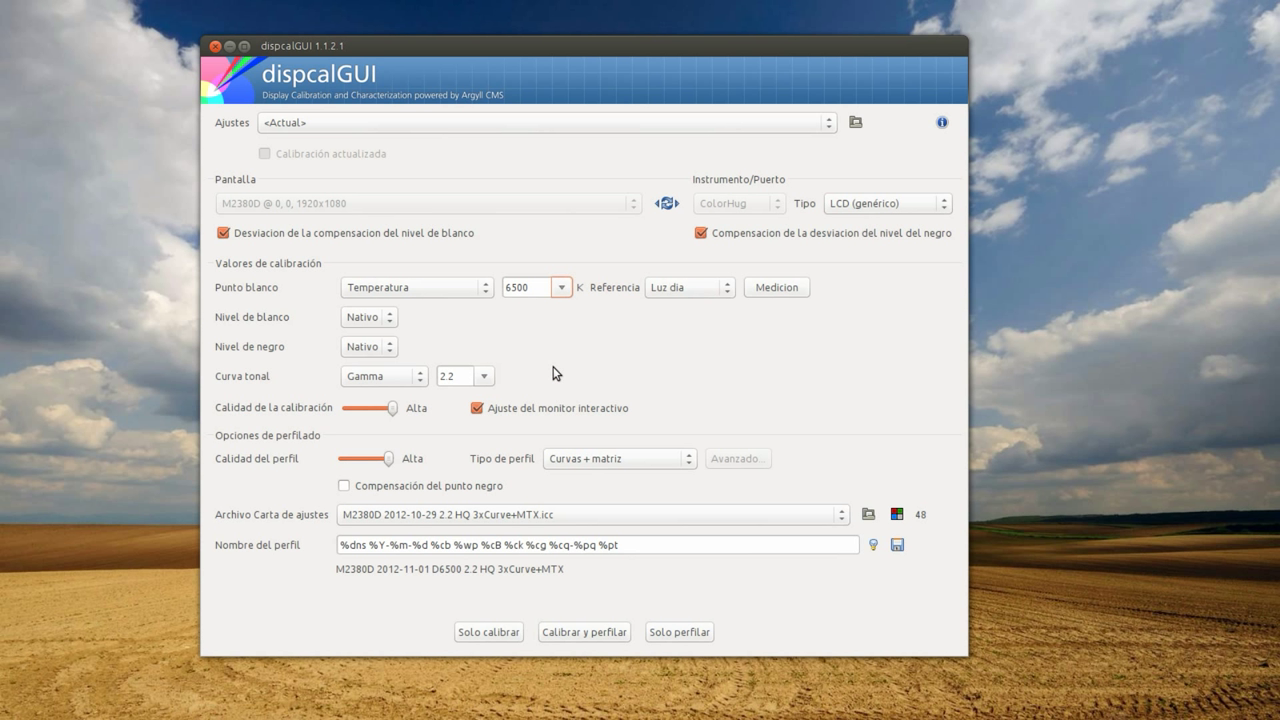
left_click(463, 287)
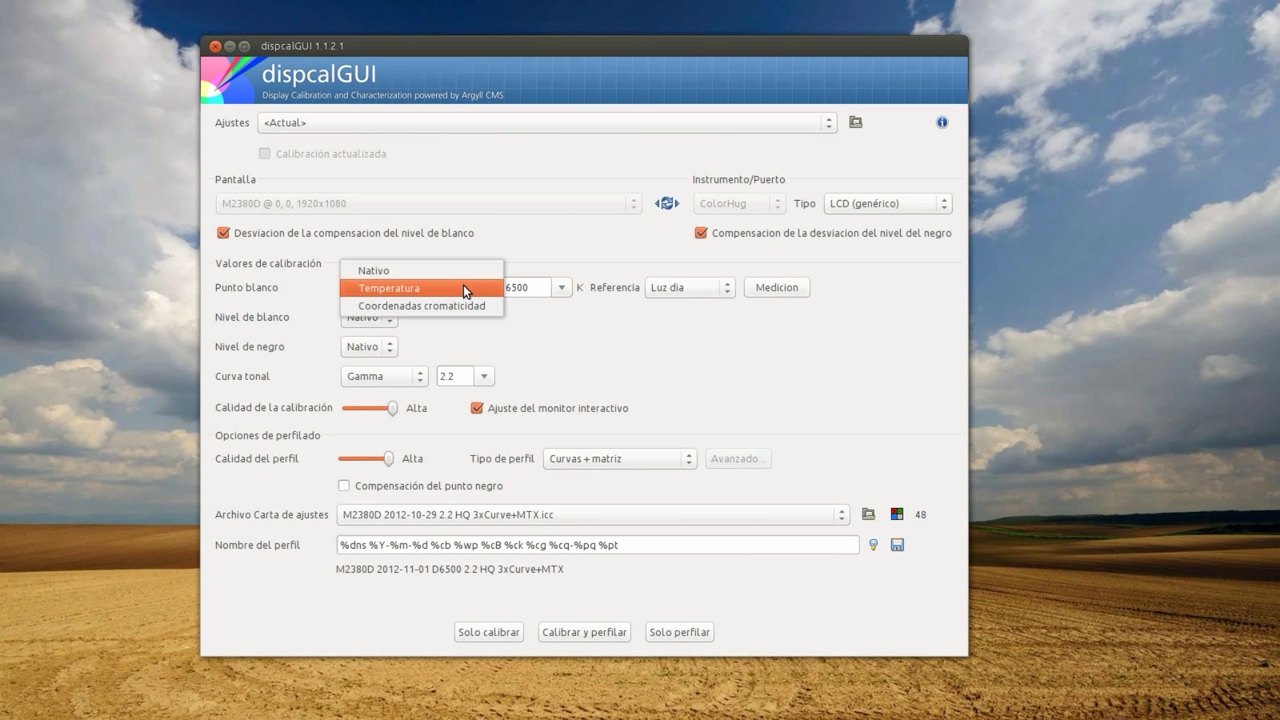
left_click(390, 269)
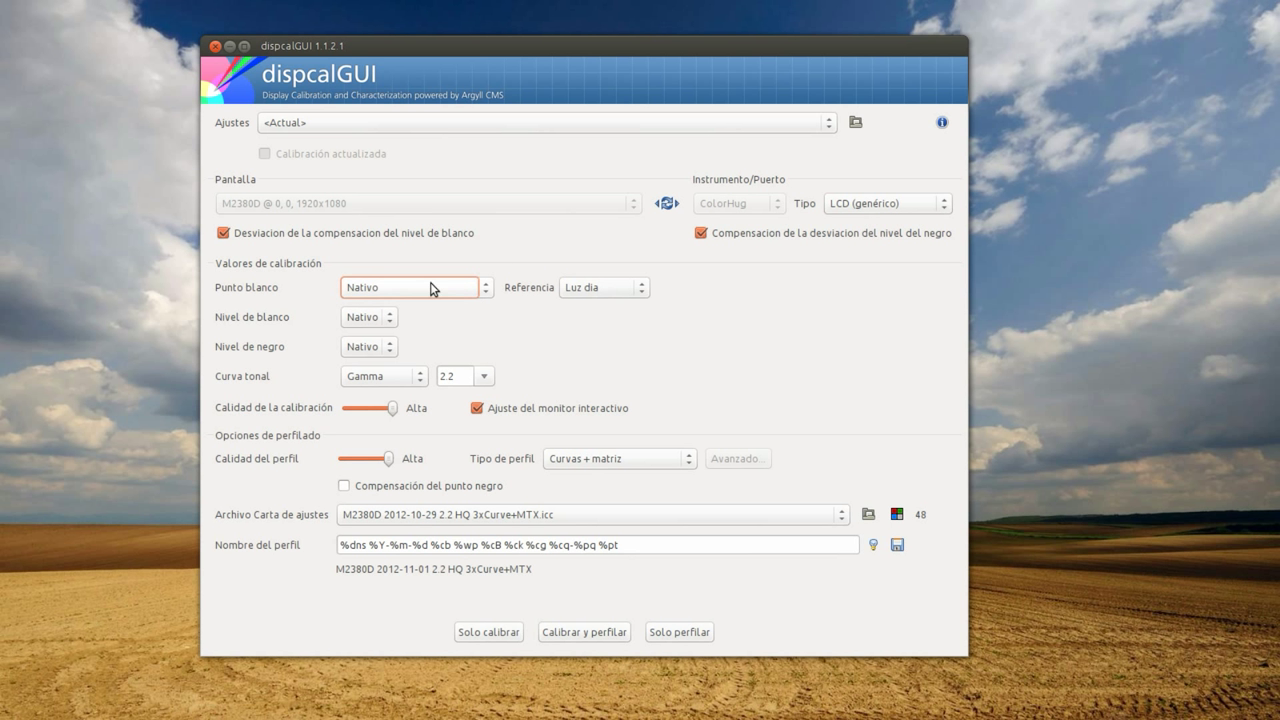
Step: Review the white level, black level, gamma and calibration quality settings, and choose the Curvas + matriz profile type
left_click(394, 319)
left_click(395, 319)
left_click(394, 348)
left_click(395, 349)
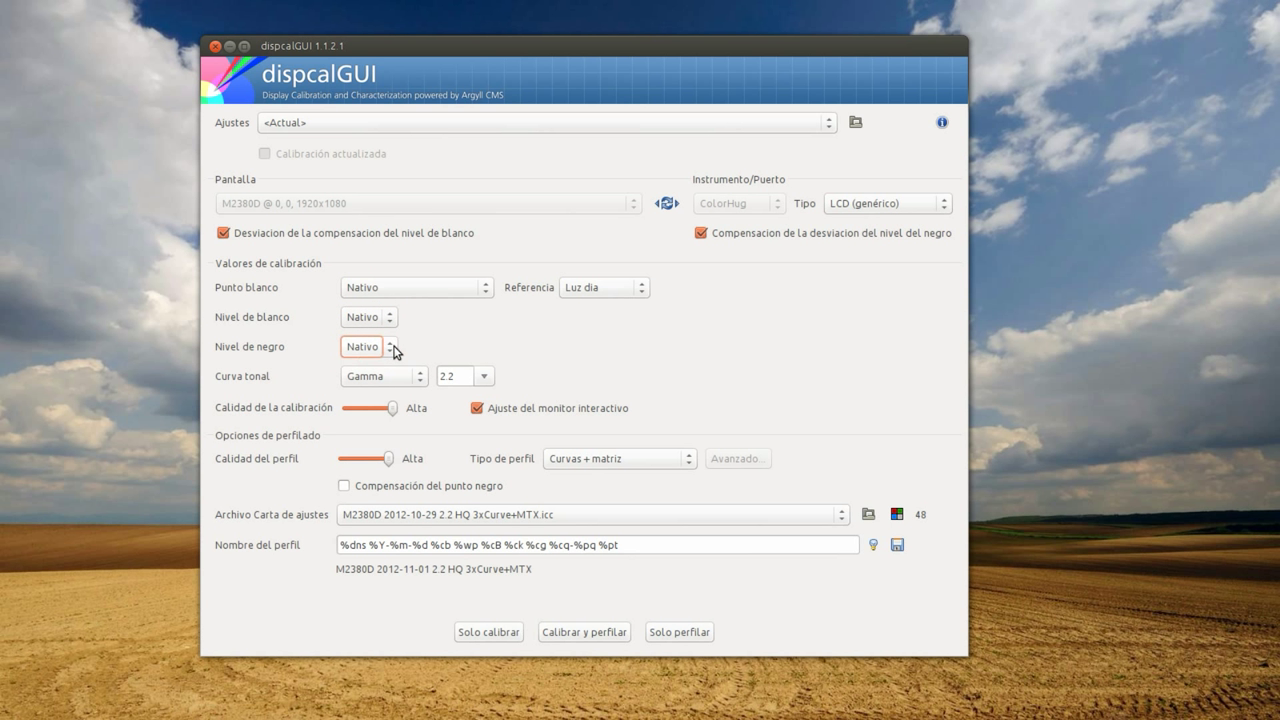
left_click(482, 377)
left_click(482, 377)
left_click(393, 408)
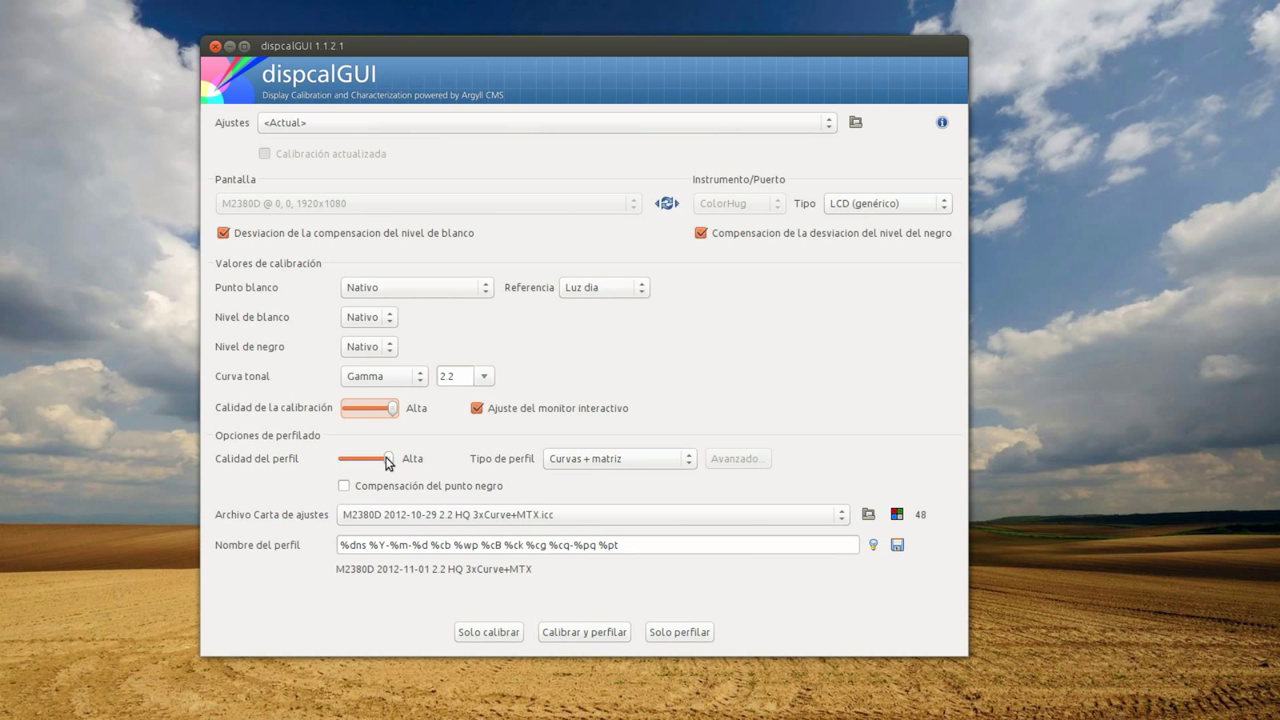
left_click(647, 461)
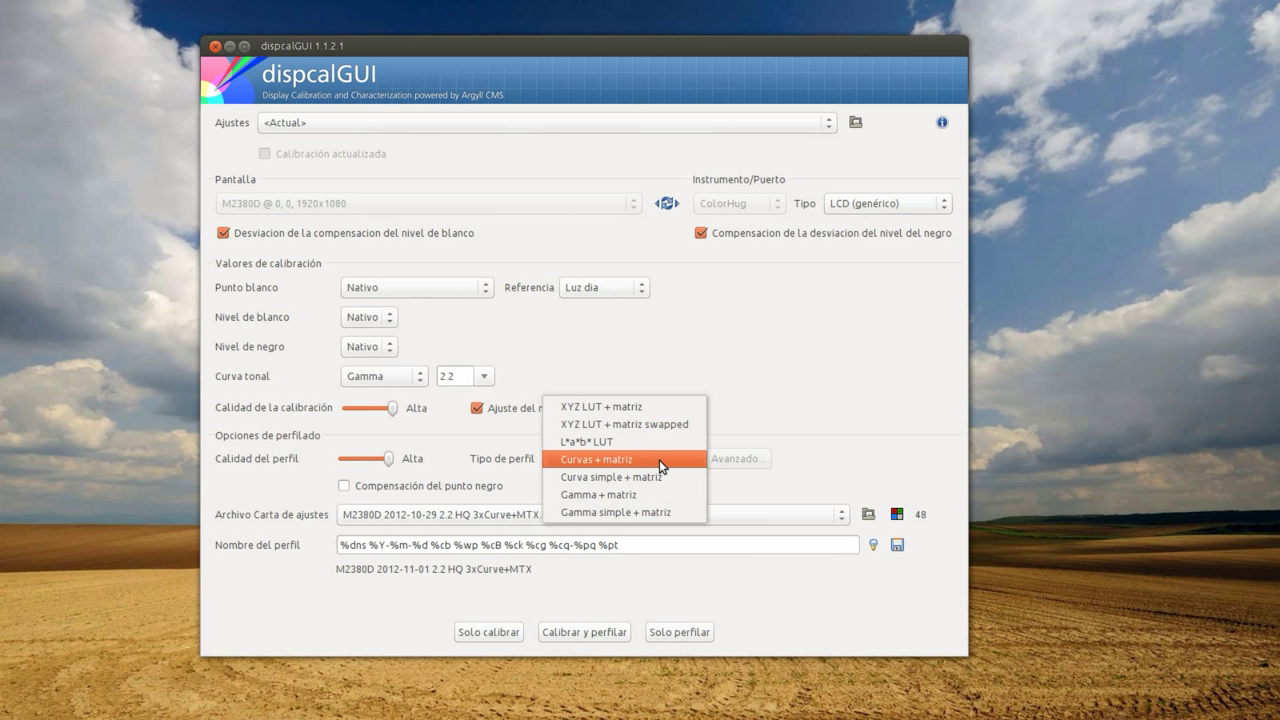
left_click(659, 460)
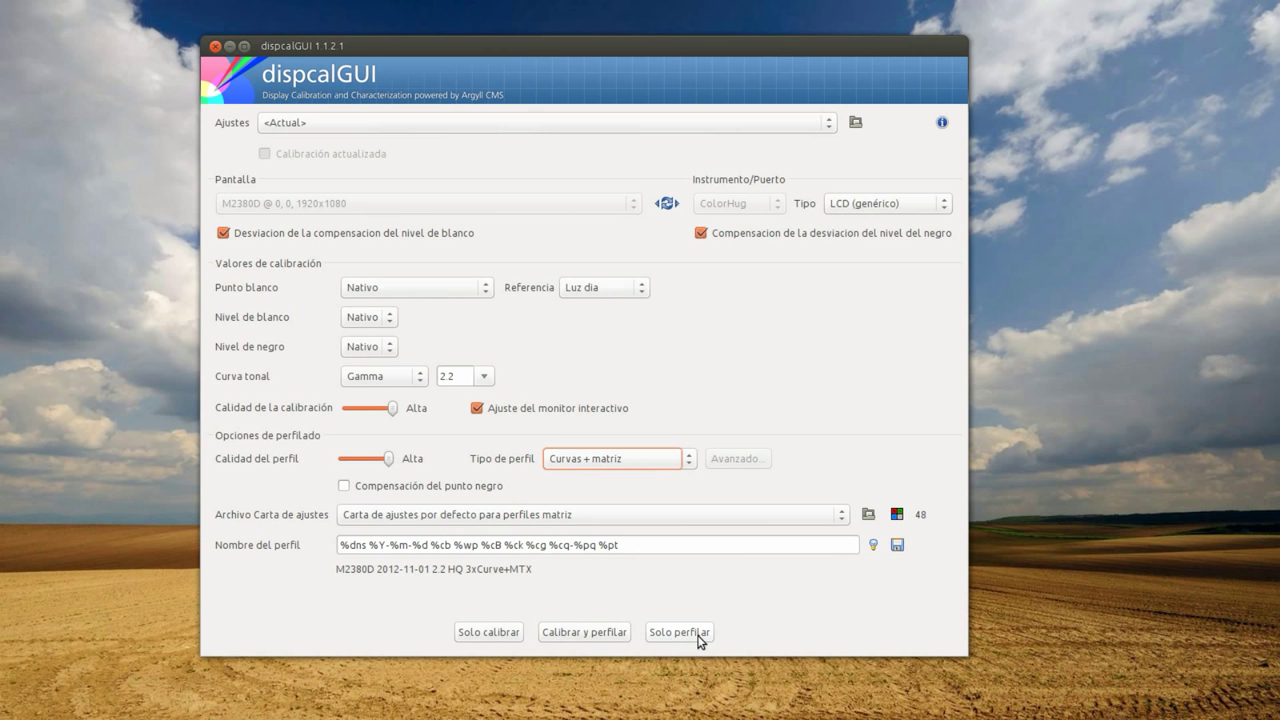
Step: Start calibrating and profiling the display, with the measurement area centred on the screen
left_click(587, 637)
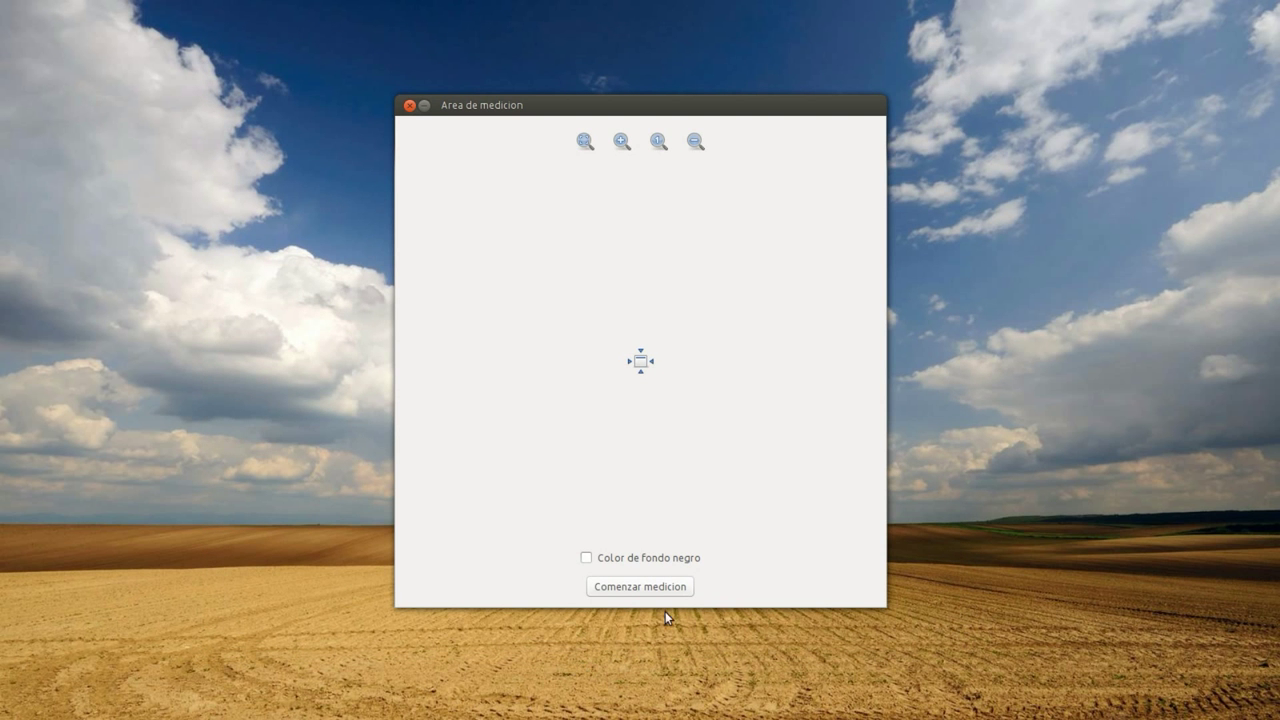
left_click(645, 372)
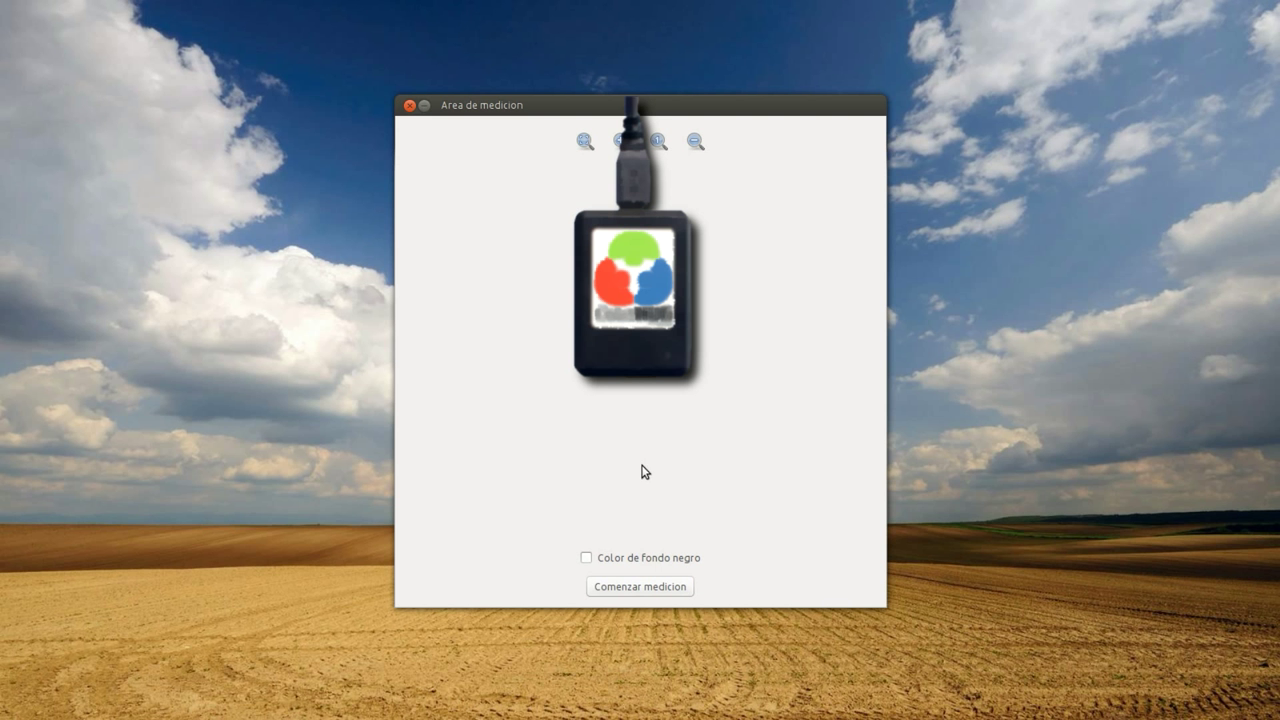
left_click(615, 590)
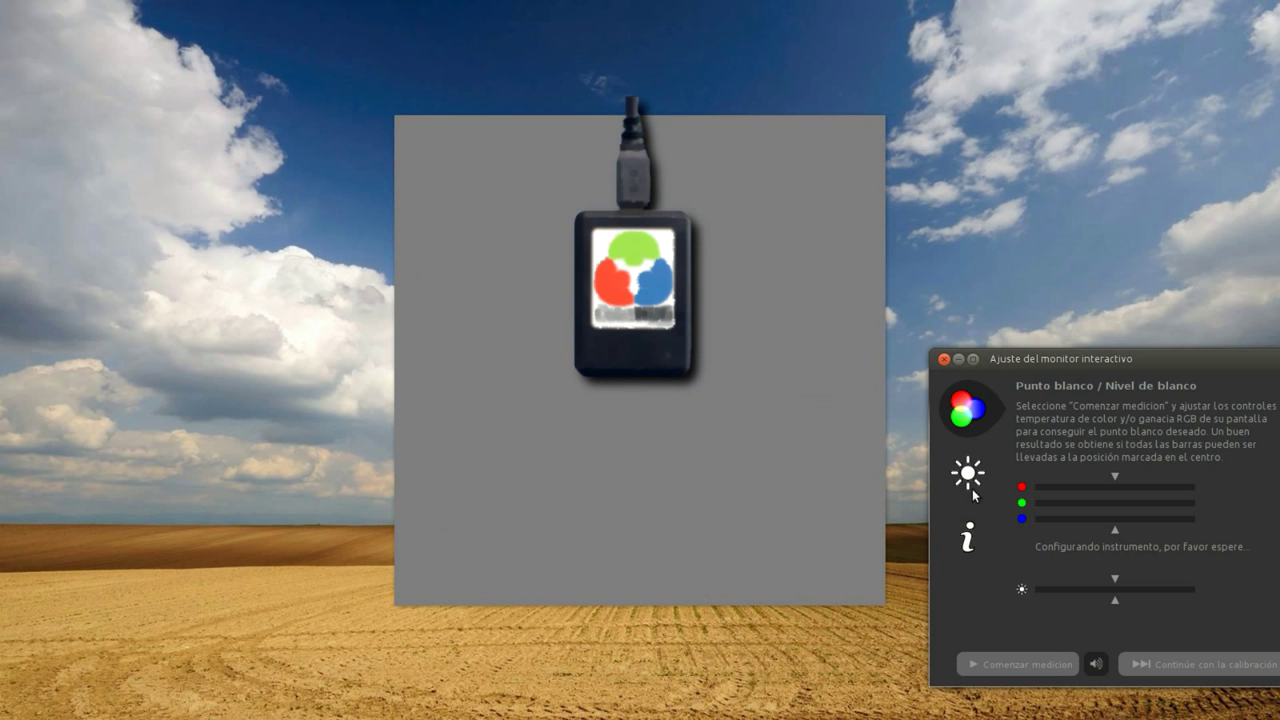
Step: Move the interactive monitor adjustment window clear of the measuring square and start measuring the white point and white level
left_click_drag(1042, 356, 117, 281)
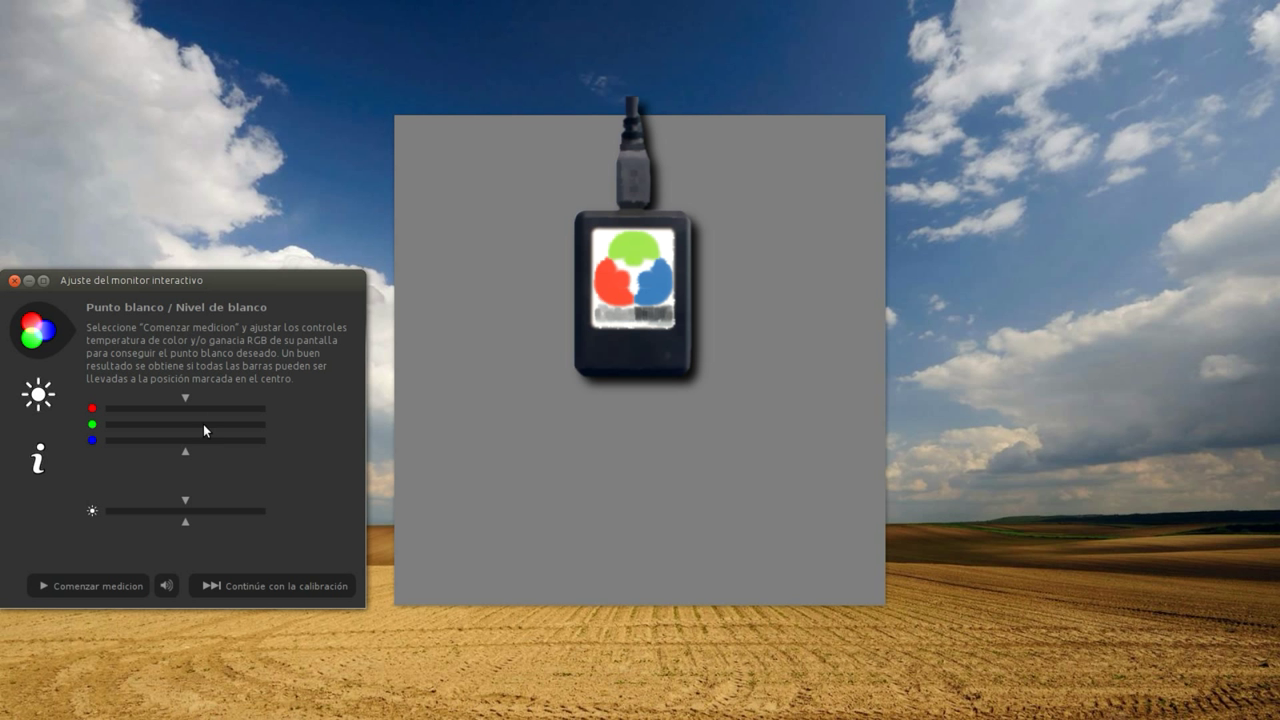
left_click(107, 584)
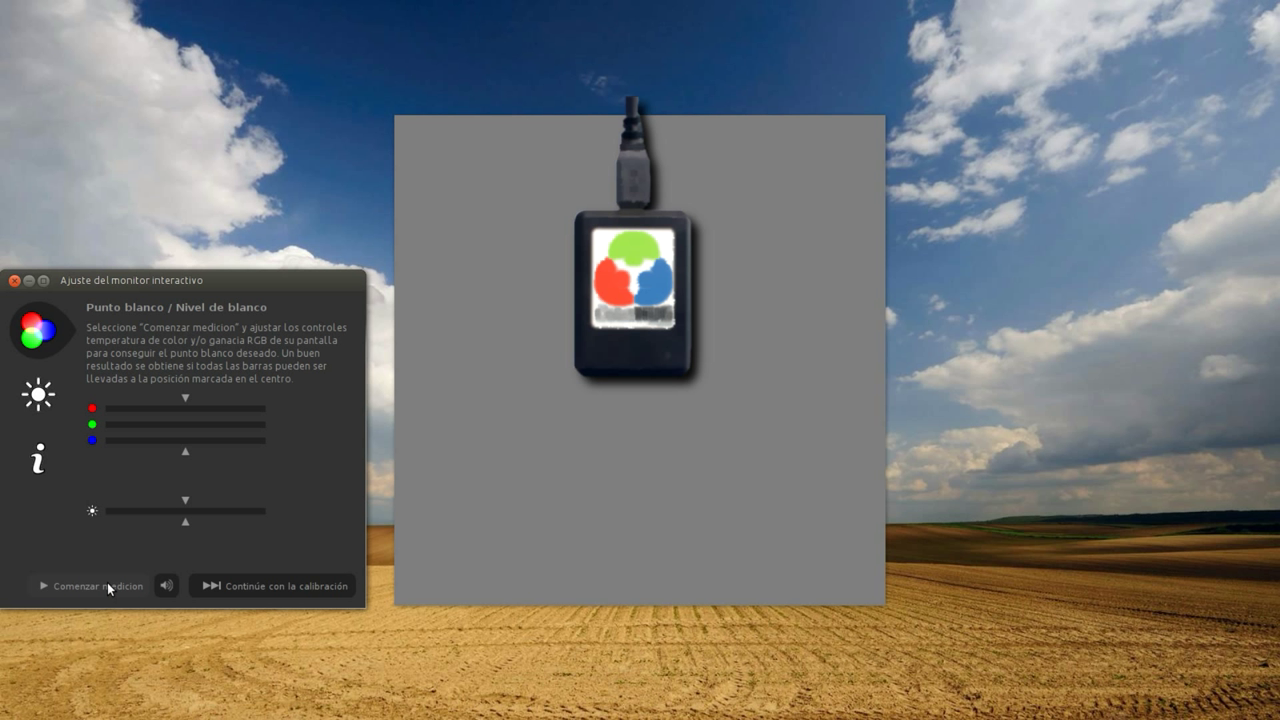
left_click(107, 584)
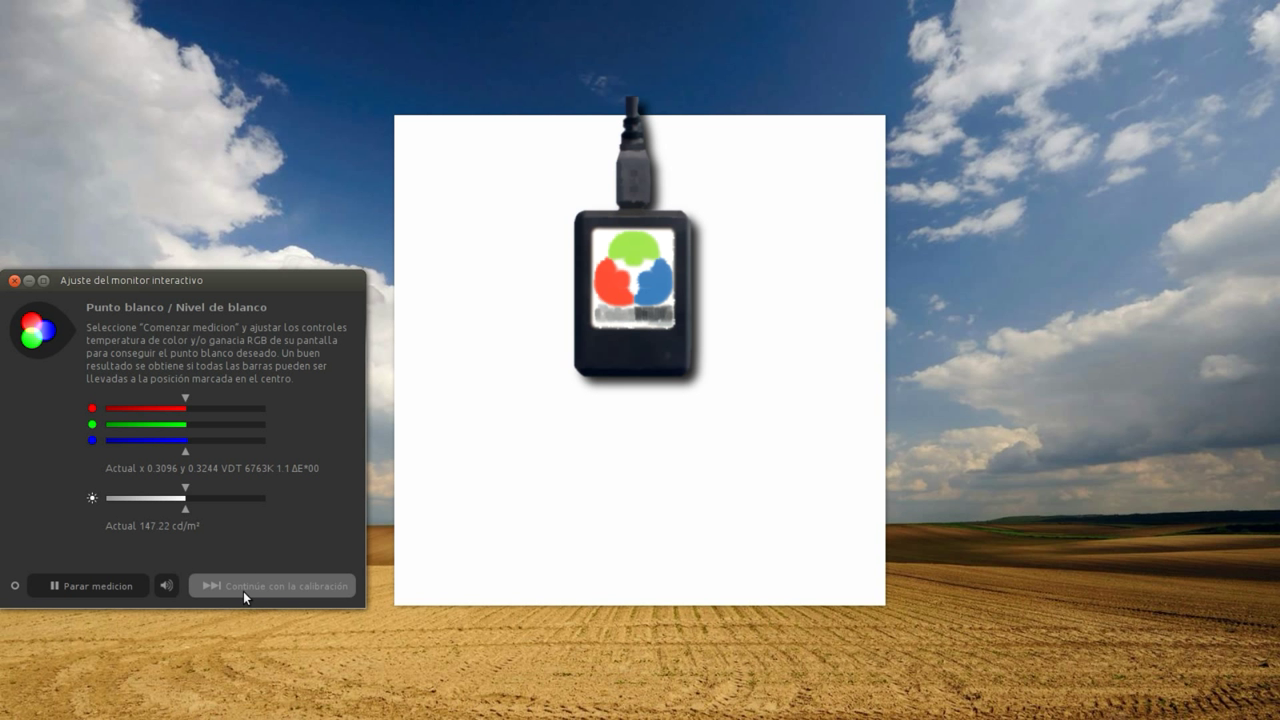
Step: Stop the white point measurement and continue with the calibration, cancelling it during the patch measurements
left_click(107, 582)
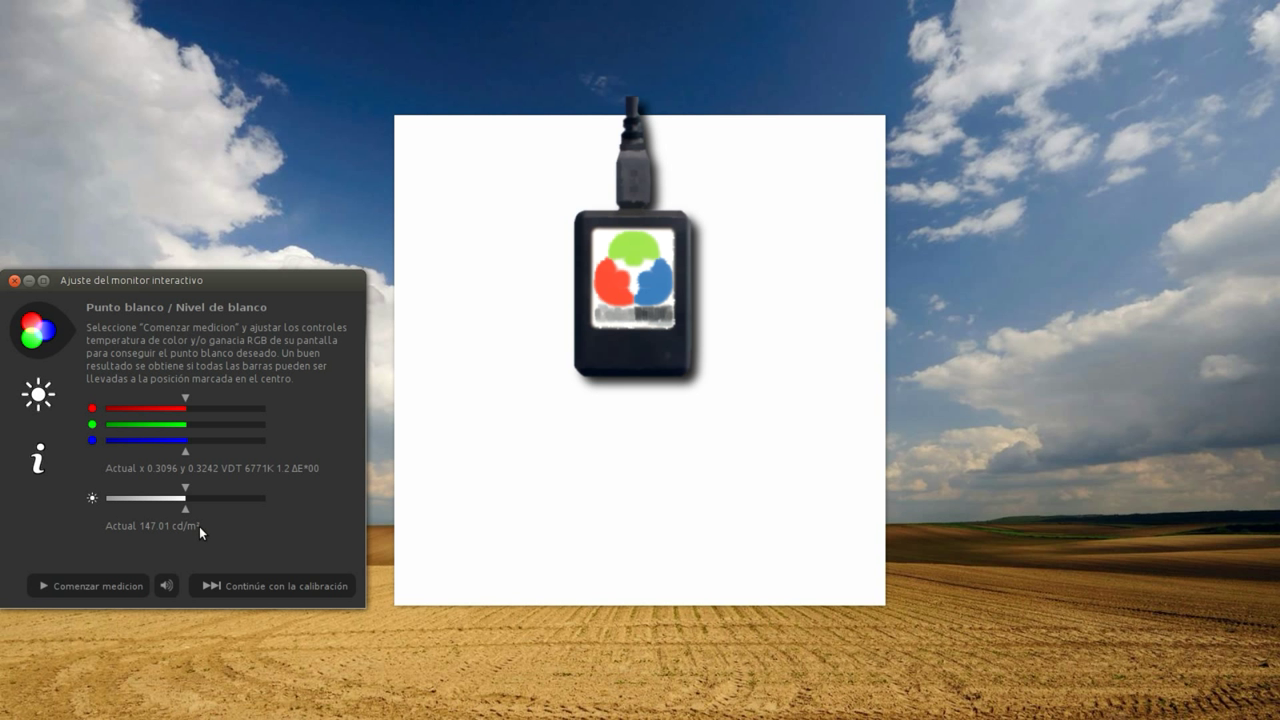
left_click(277, 591)
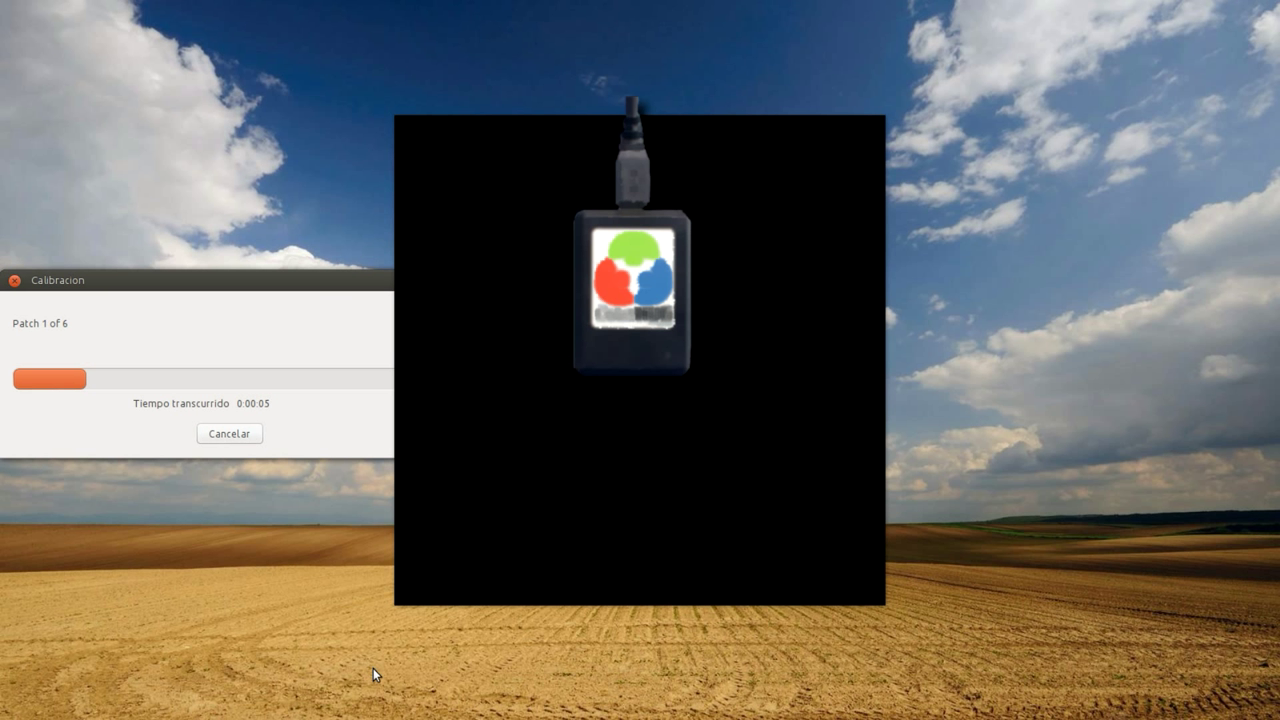
left_click(221, 436)
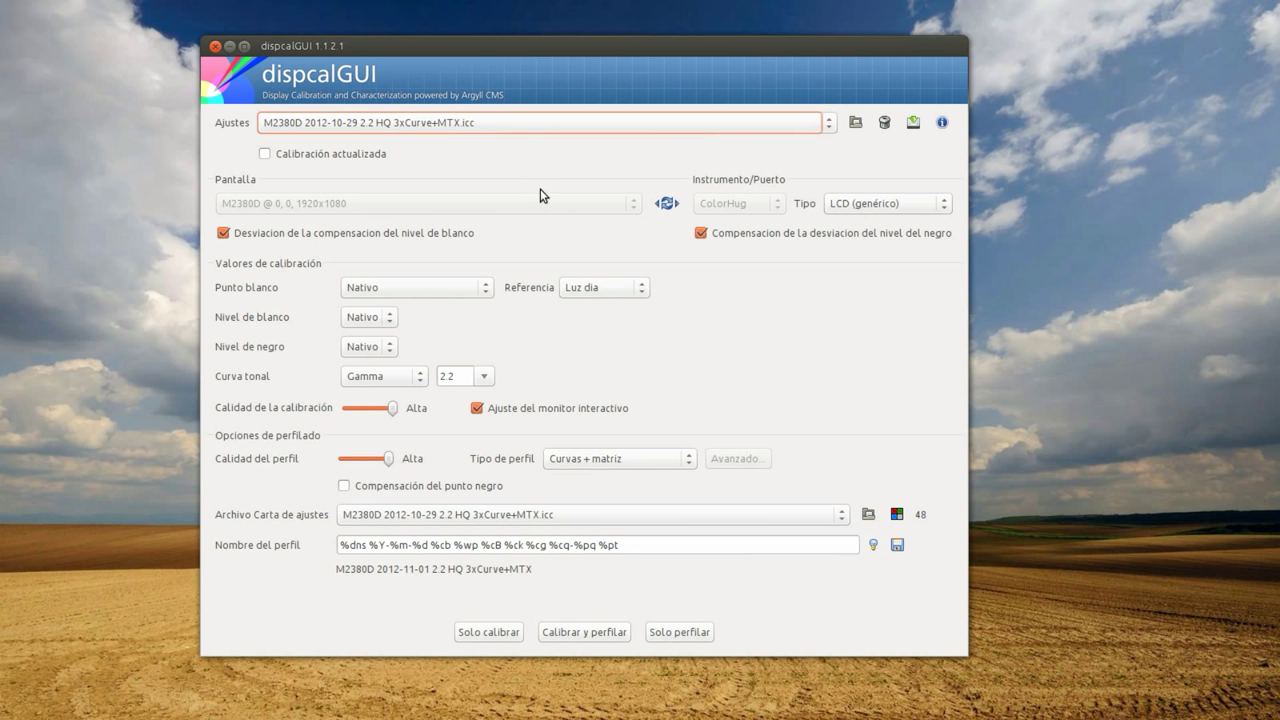
Step: Compare the display with and without the calibration preview of the M2380D 2012-10-29 profile, and leave its installation dialog without installing
left_click(913, 122)
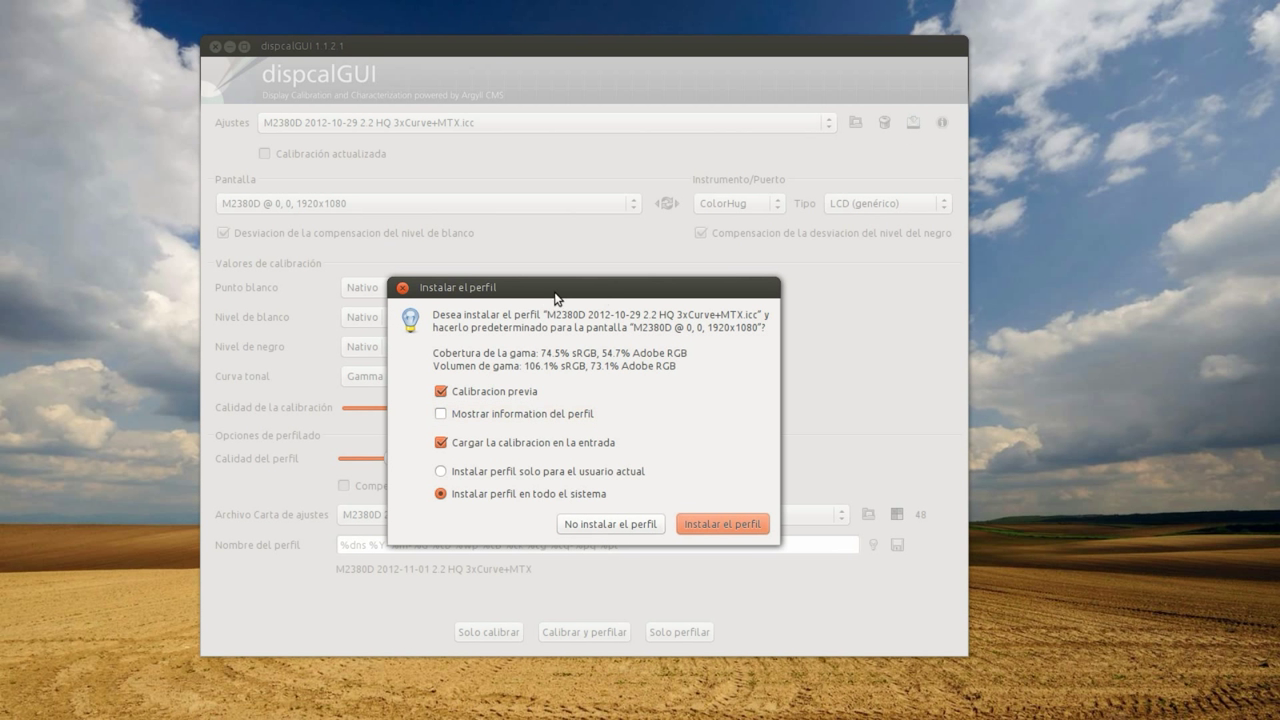
left_click(441, 392)
left_click(441, 392)
left_click(441, 392)
left_click(441, 392)
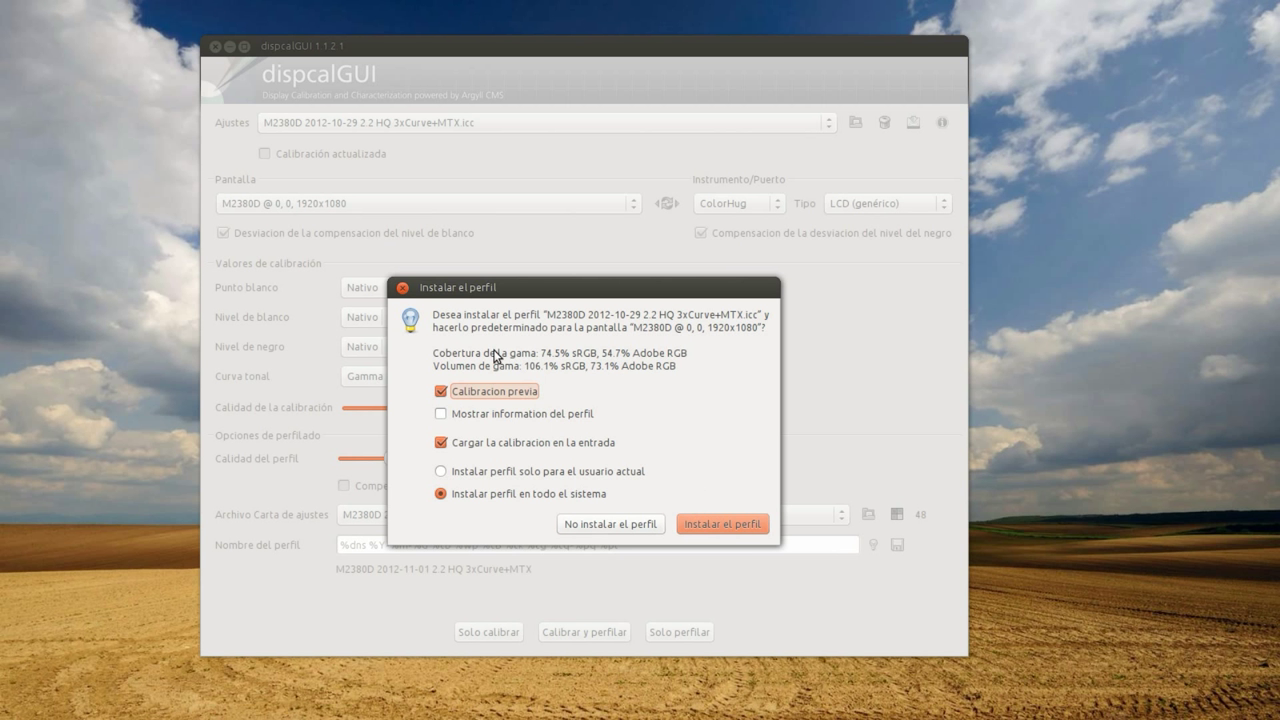
left_click(403, 289)
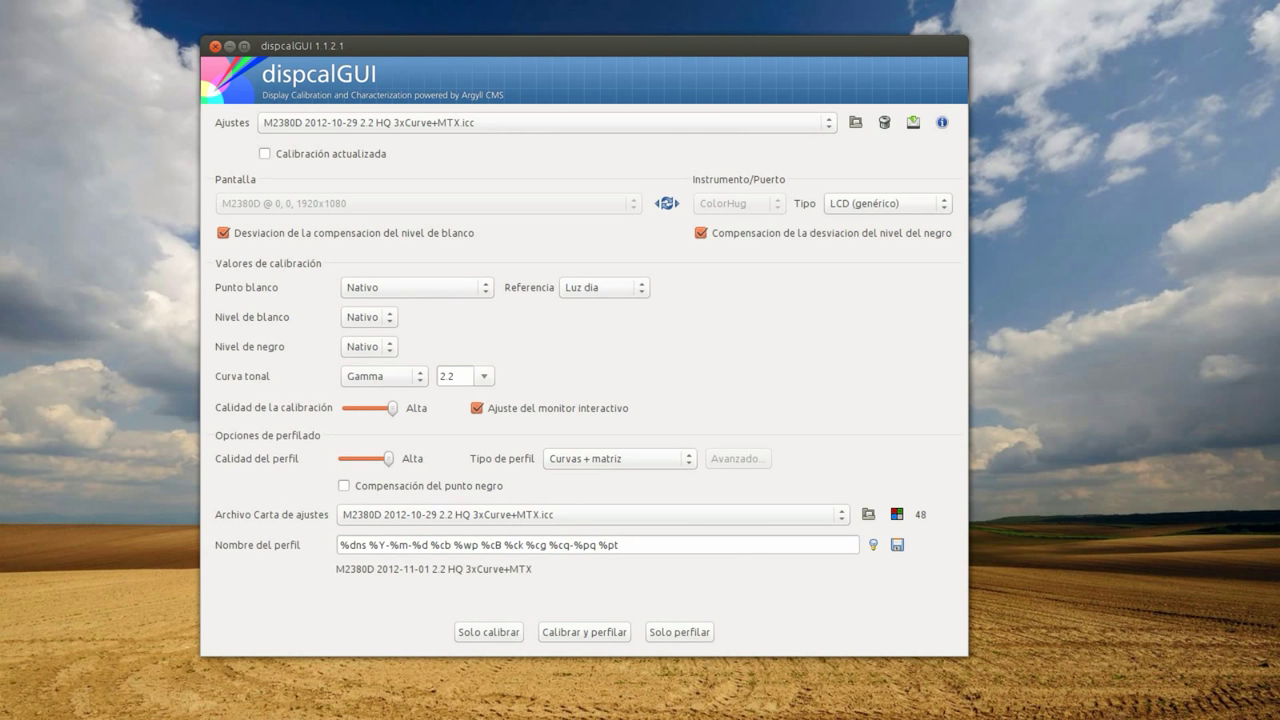
Step: Check the dispcalGUI ICC Profile Loader entry in Ubuntu's startup application preferences, and close both the preferences and dispcalGUI
key("super")
type("inic")
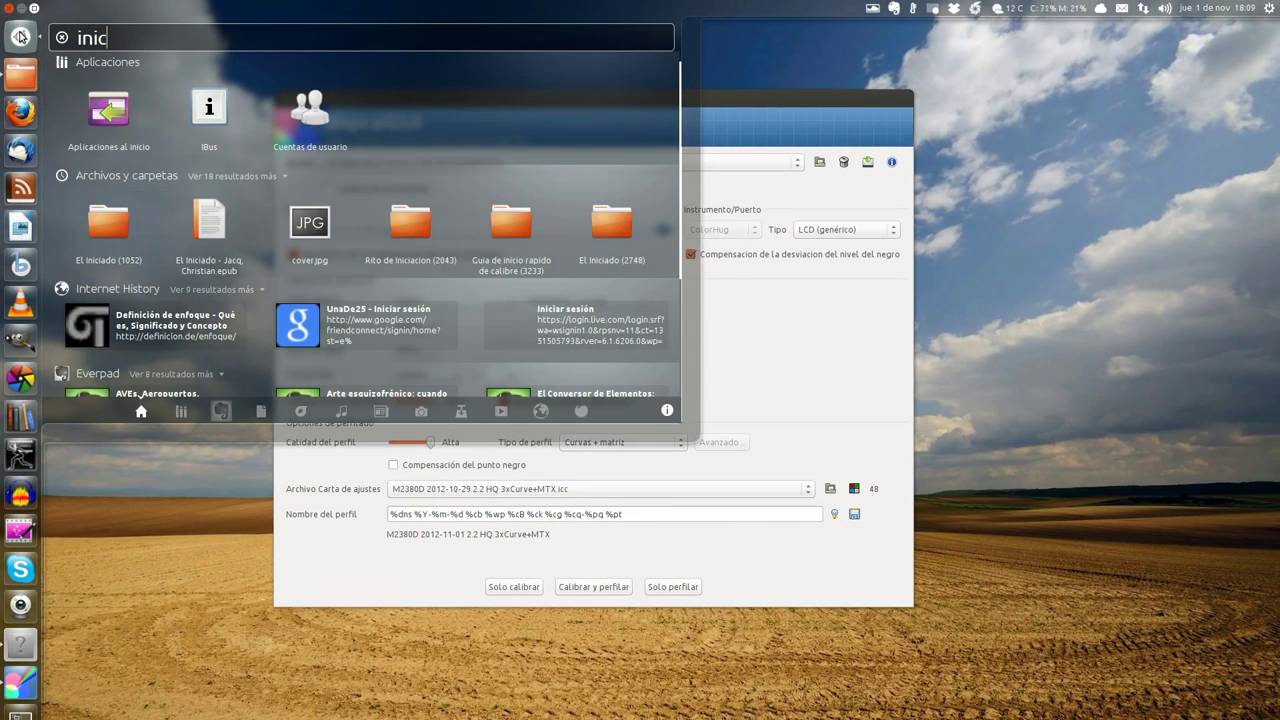
left_click(110, 120)
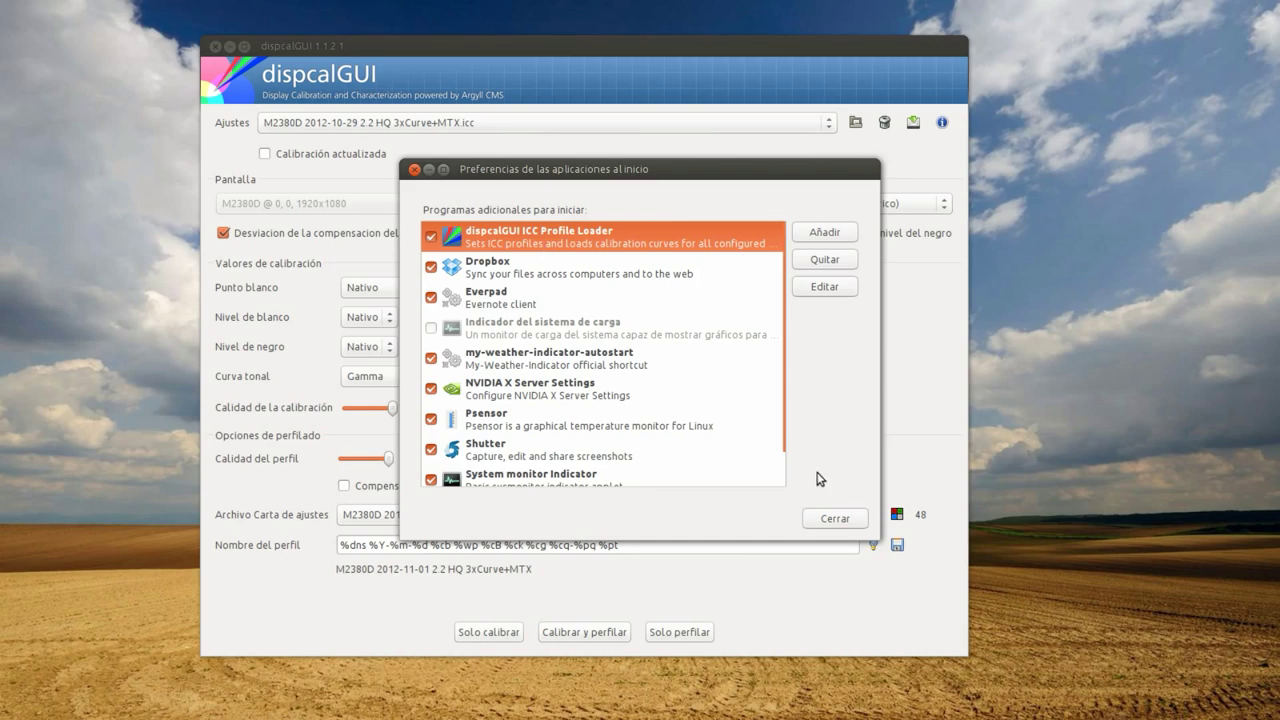
left_click(834, 518)
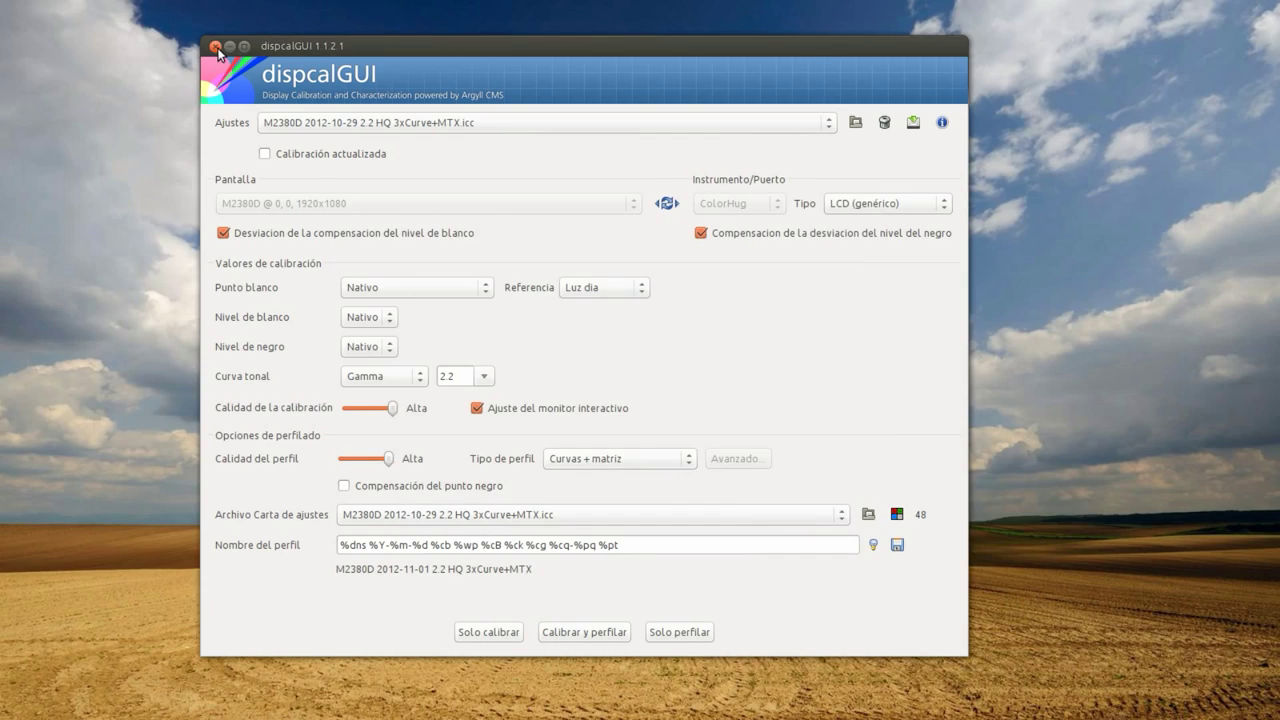
left_click(216, 47)
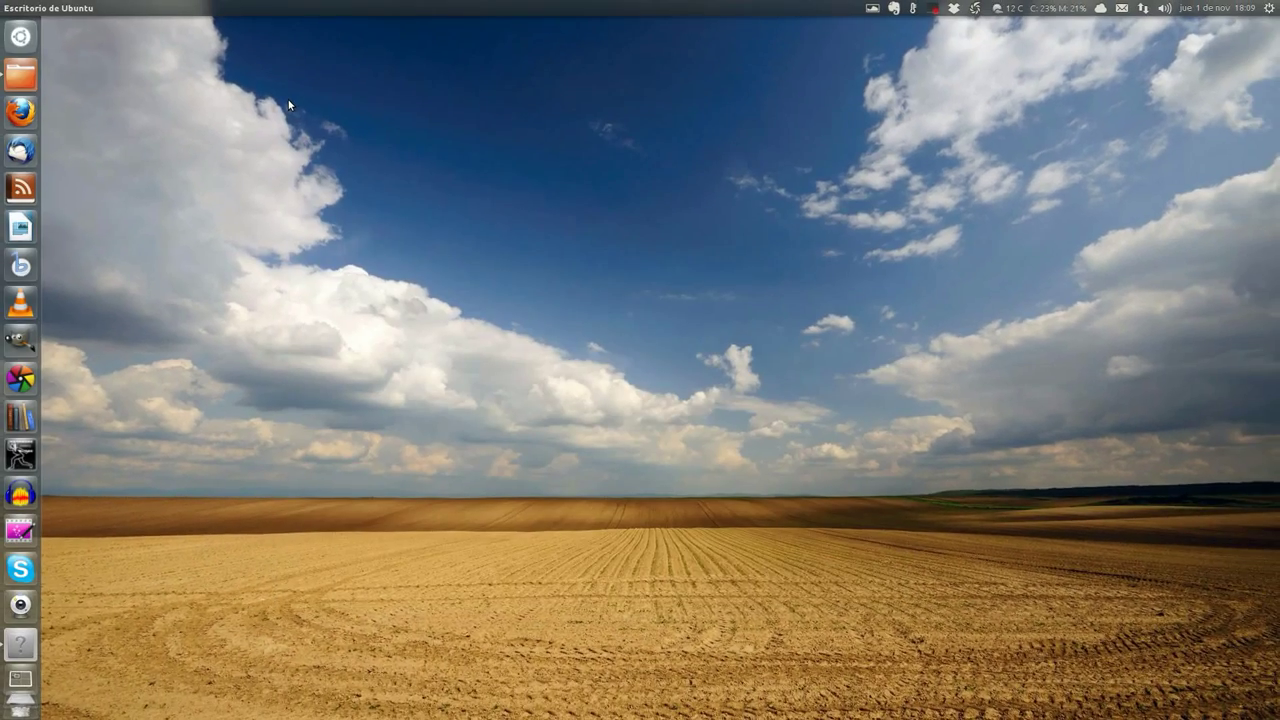